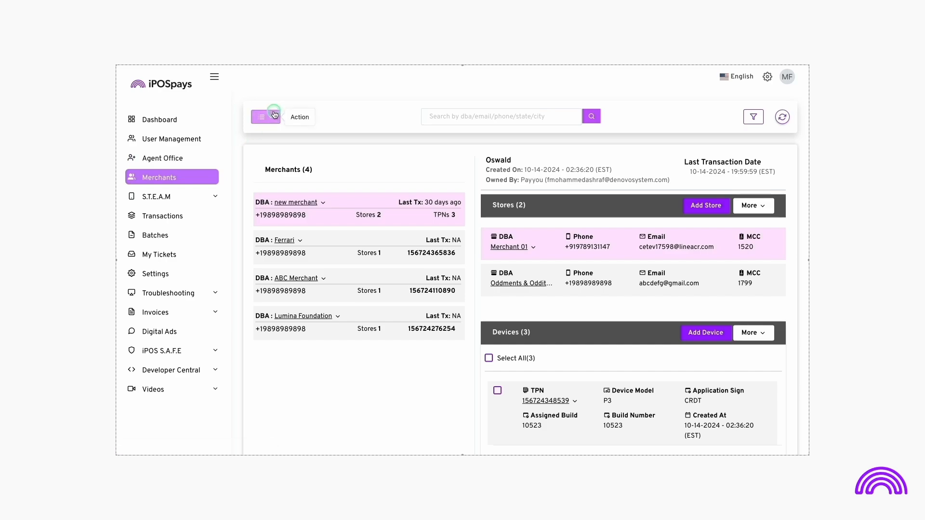
# Start a new merchant record with the DBA Quick Mart and fill in the contact's first name and email.
pyautogui.click(291, 152)
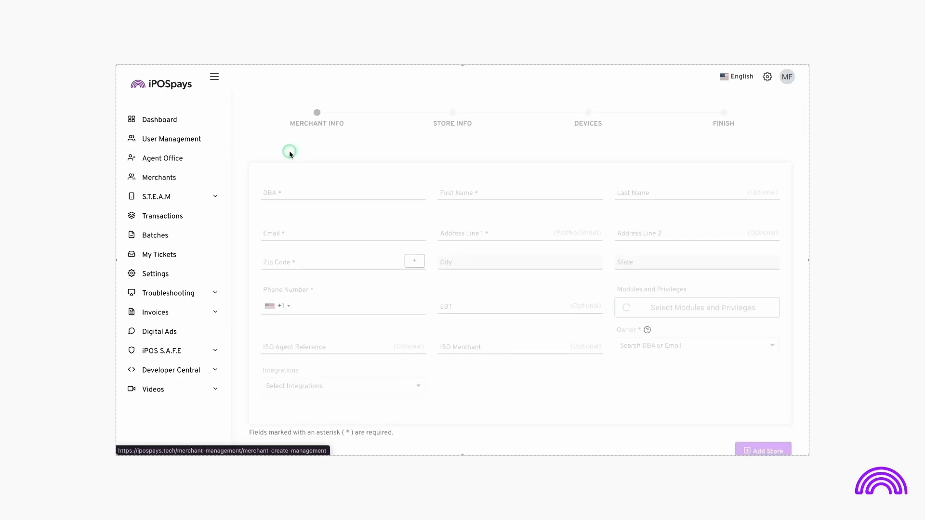
pyautogui.click(286, 191)
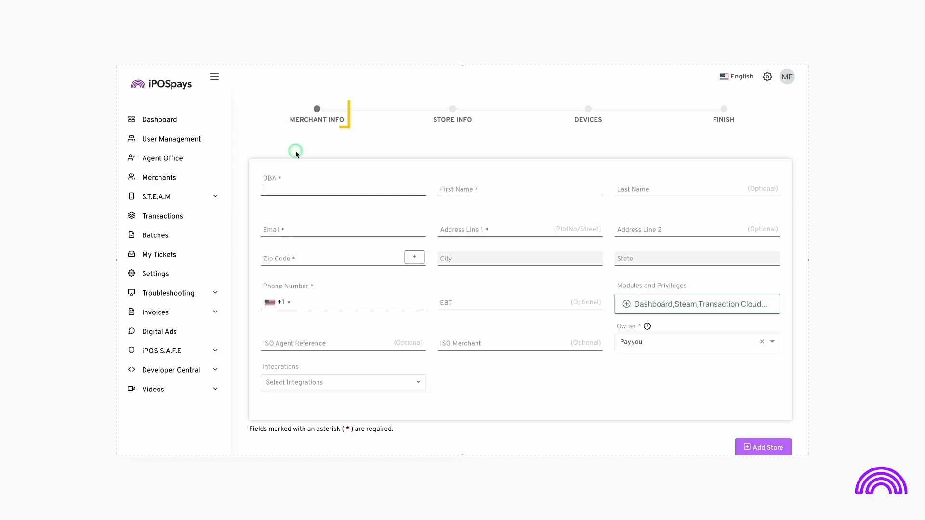
pyautogui.write('Quick Mart')
pyautogui.press('Tab')
pyautogui.write('Ava')
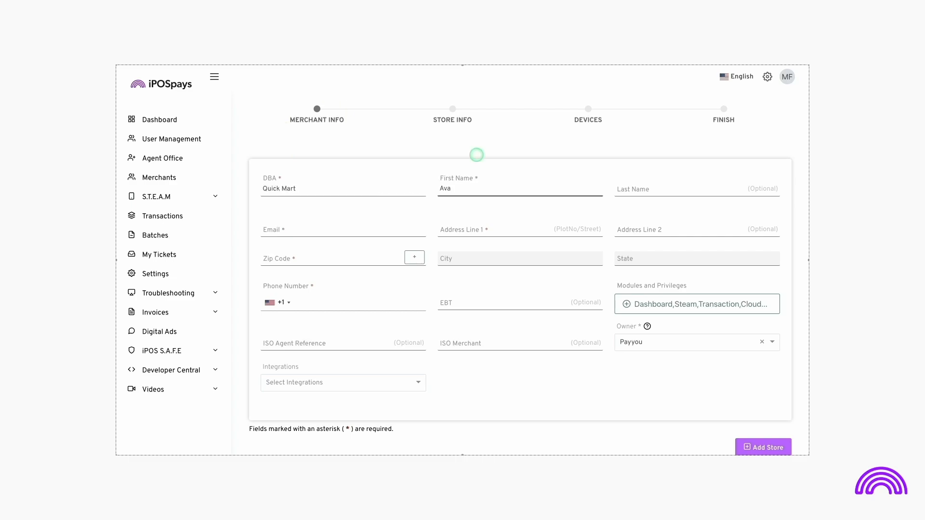
pyautogui.click(417, 219)
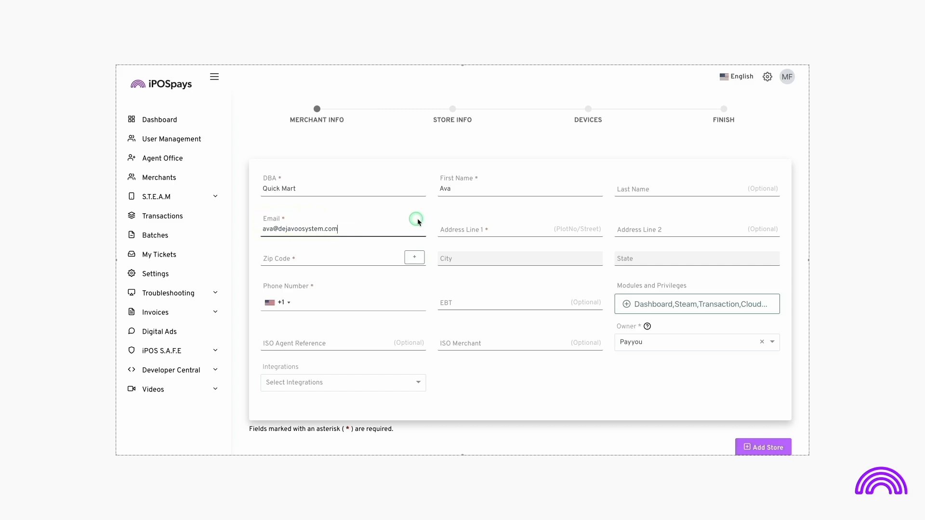
# Fill in the merchant's street address and choose the matching Tempe zip code.
pyautogui.click(477, 205)
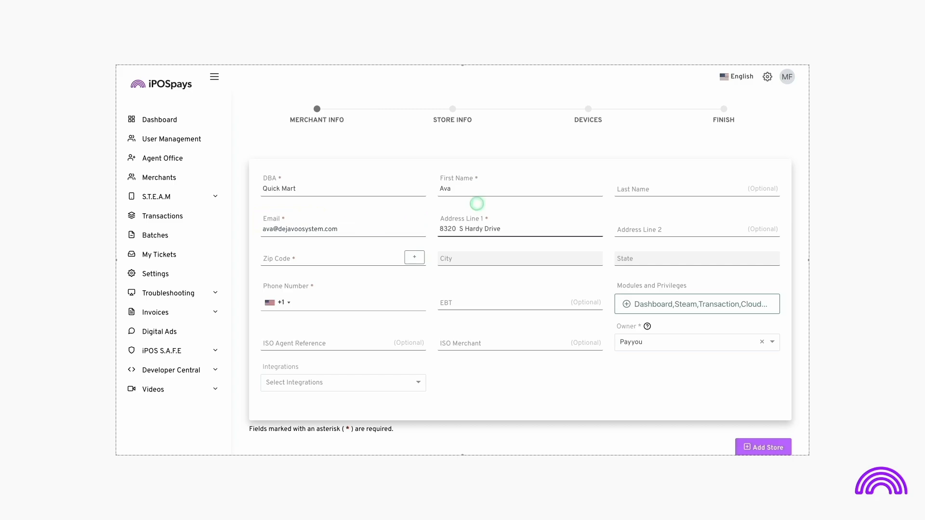
pyautogui.click(365, 253)
pyautogui.write('8')
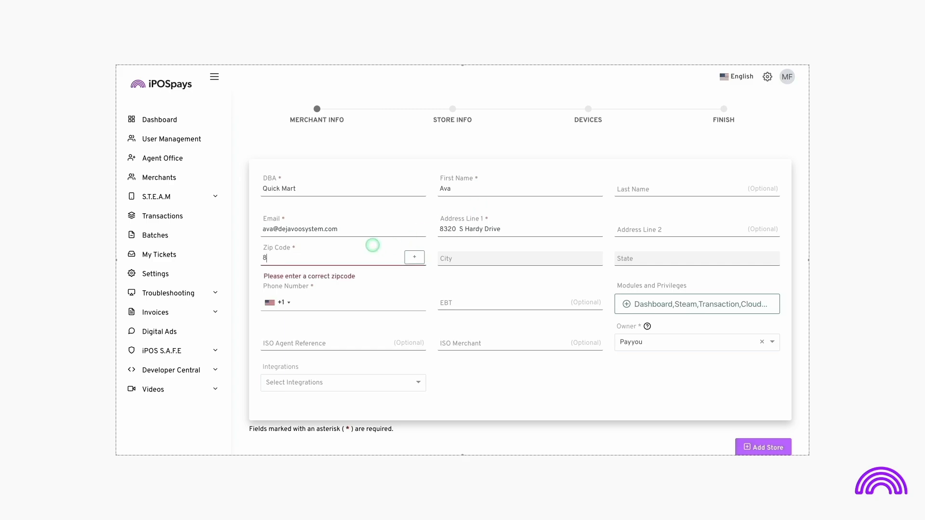
pyautogui.write('5284')
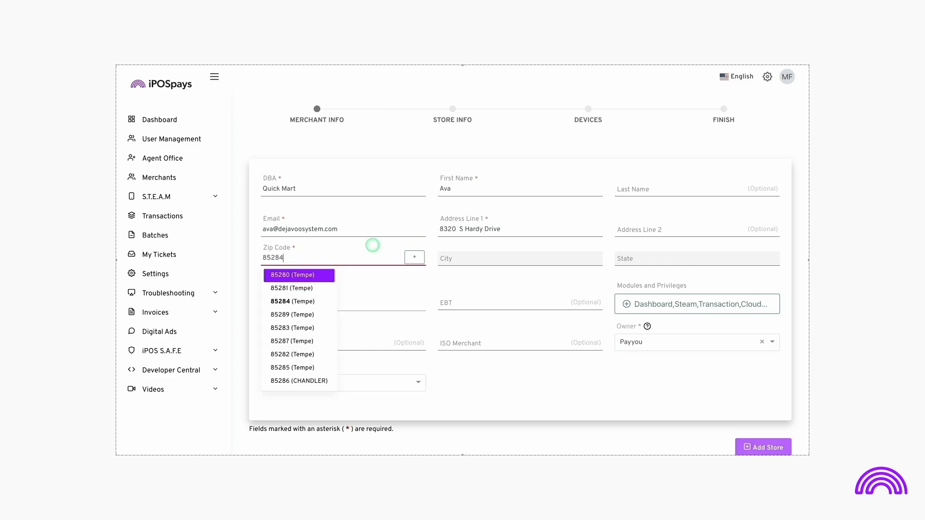
pyautogui.click(316, 277)
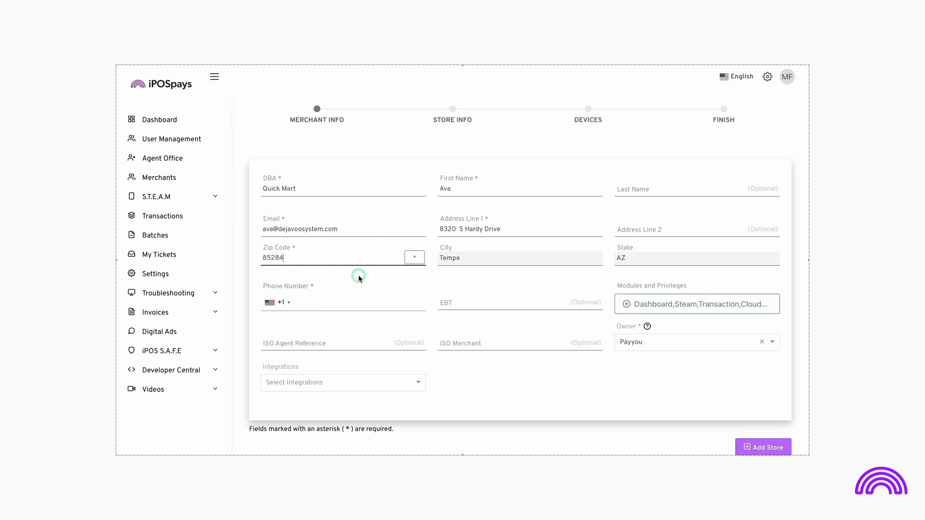
# Enter the merchant's phone number and the optional EBT number.
pyautogui.click(343, 302)
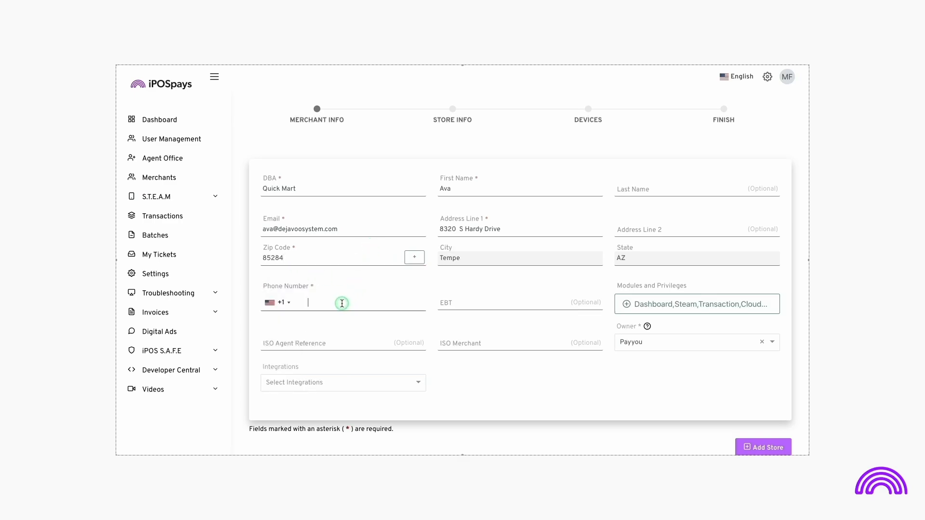
pyautogui.write('9898989898')
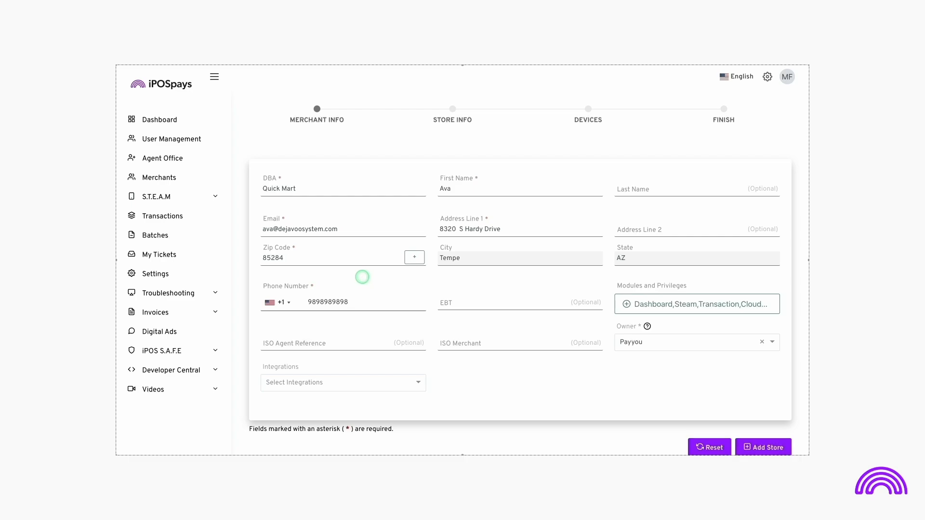
pyautogui.click(444, 299)
pyautogui.write('1243235')
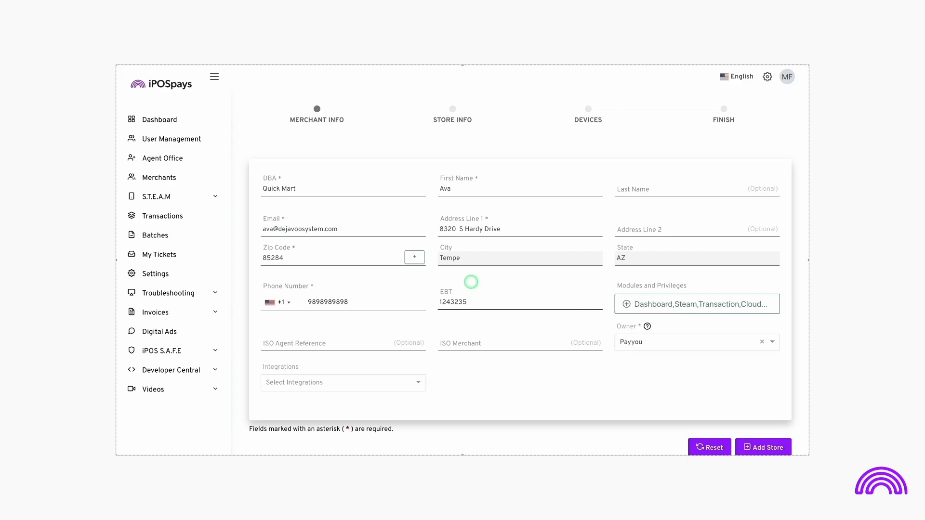
# Examine the modules and privileges assigned to the merchant, including the individual CloudPOS permissions.
pyautogui.click(626, 304)
pyautogui.click(627, 306)
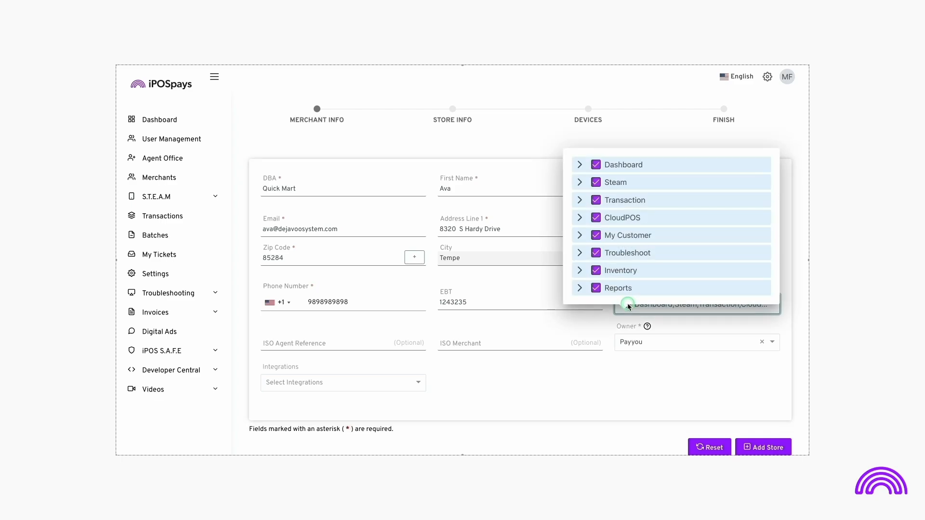
pyautogui.click(580, 218)
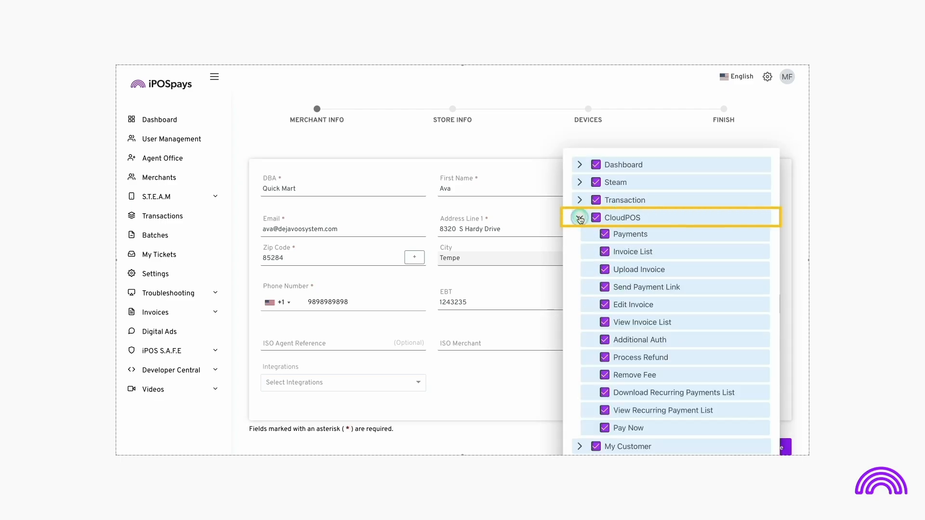
pyautogui.click(581, 219)
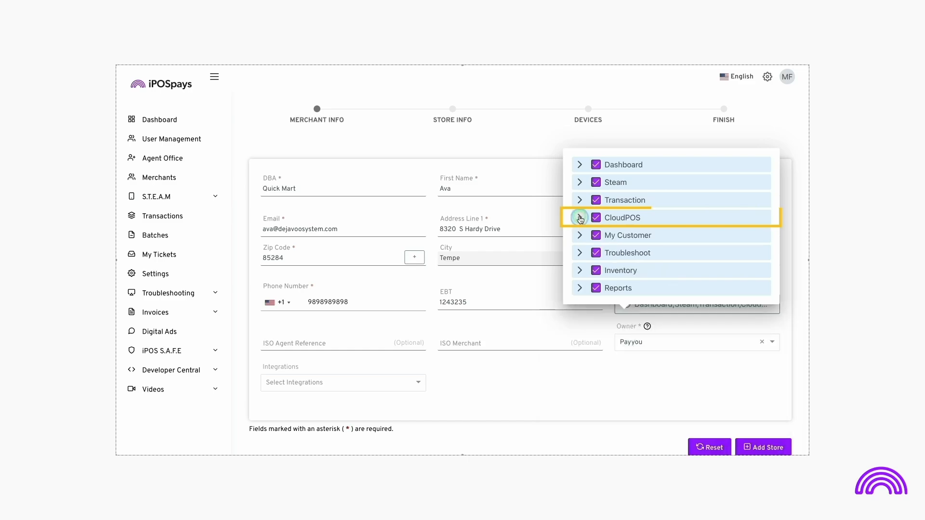
pyautogui.click(612, 322)
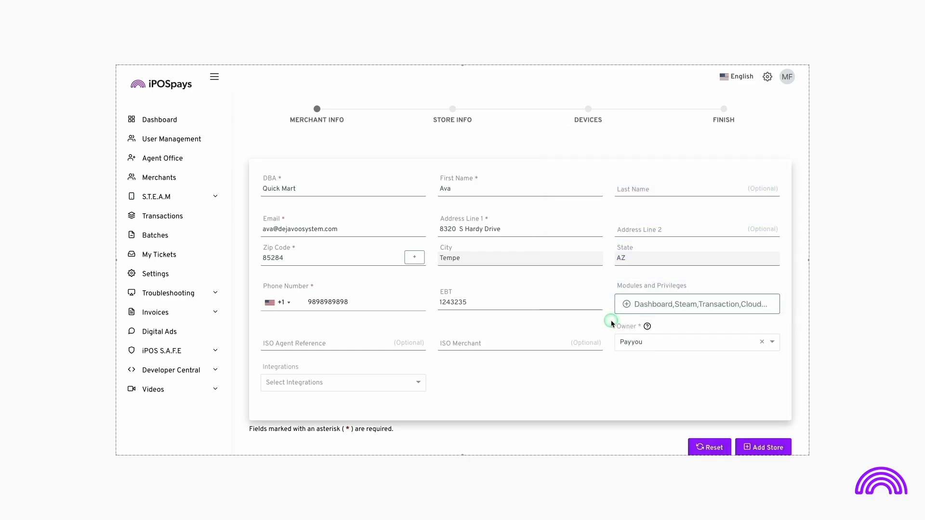
# Fill in the merchant's ISO Agent Reference and ISO Merchant identifiers.
pyautogui.click(344, 339)
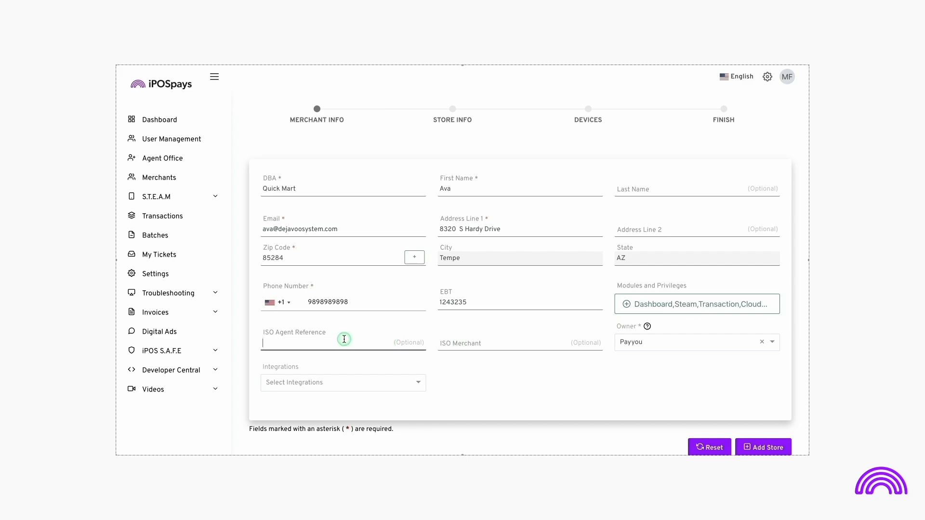
pyautogui.write('2312321321e32e')
pyautogui.click(461, 344)
pyautogui.write('123211')
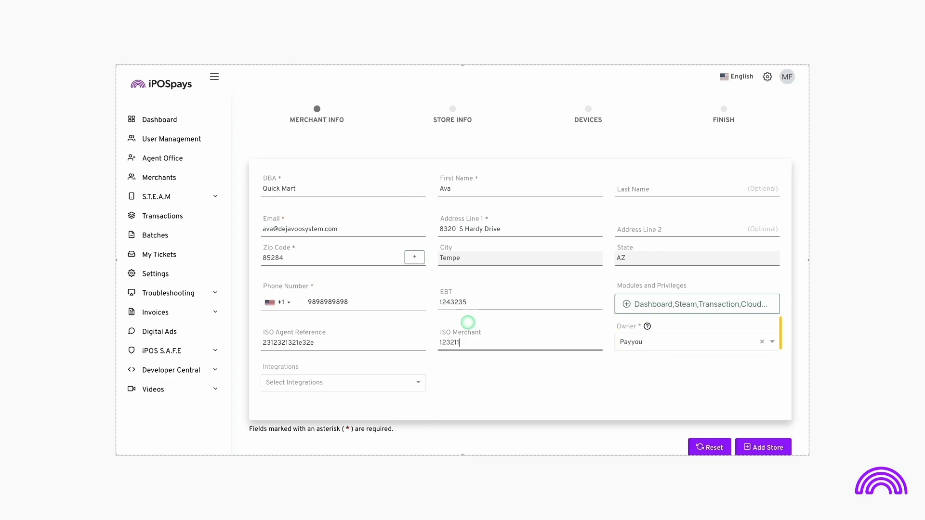
# Search for "Quant" and assign Quantum Shift as the merchant's owner.
pyautogui.click(664, 341)
pyautogui.write('Quant')
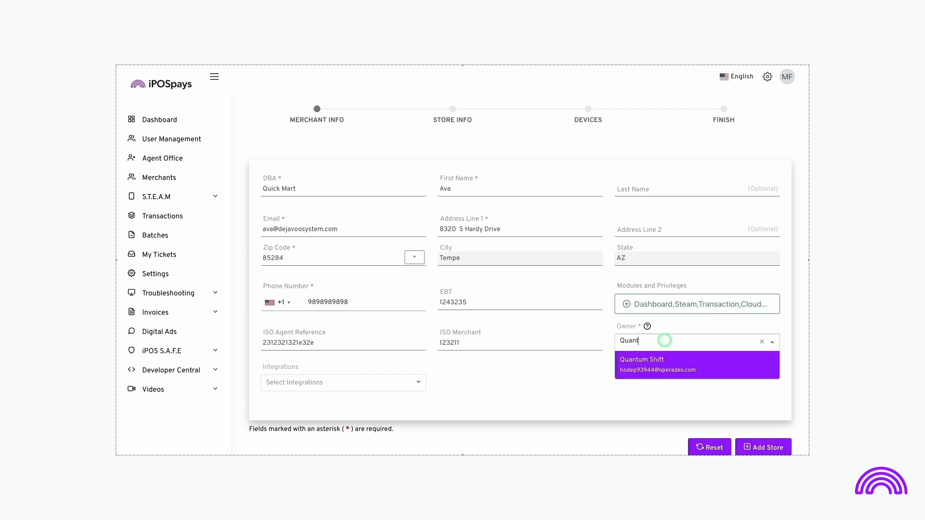
pyautogui.click(654, 365)
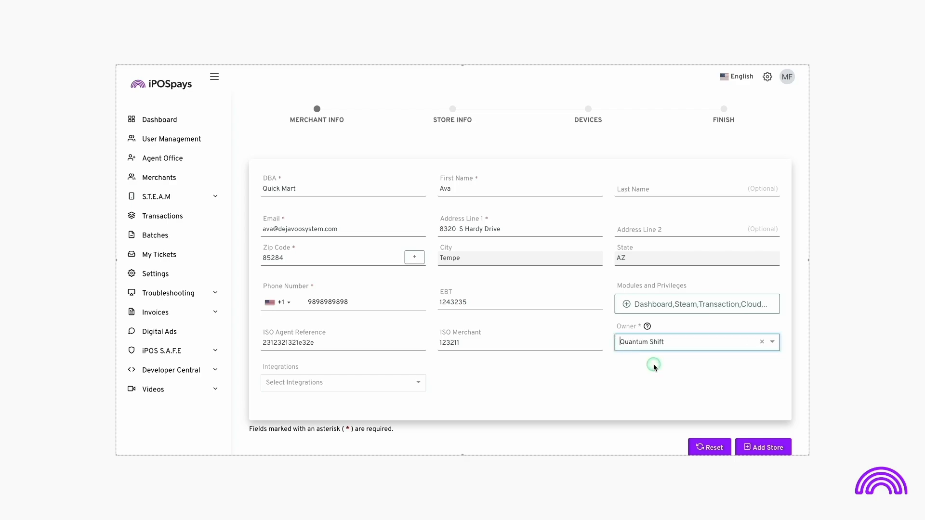
# Reassign the merchant's ownership to Payyou.
pyautogui.click(670, 349)
pyautogui.write('Pa')
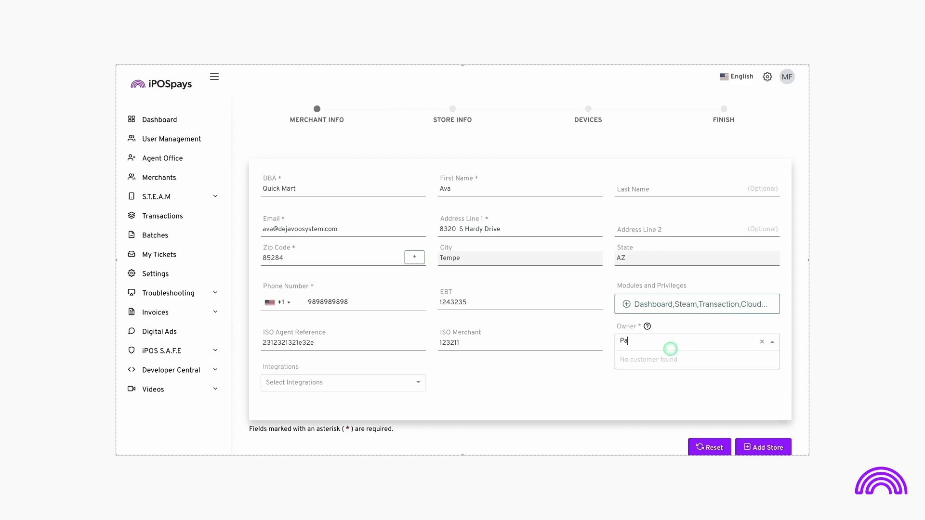
pyautogui.write('yyou')
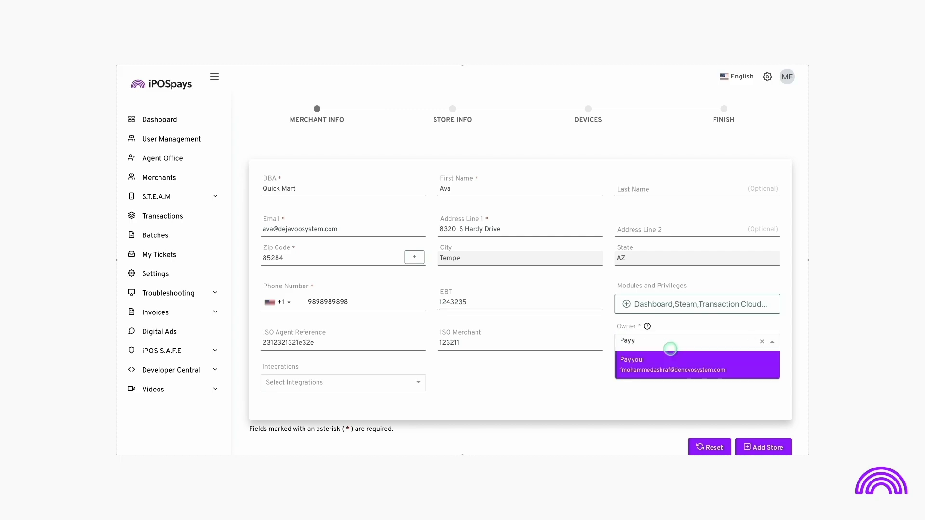
pyautogui.click(655, 363)
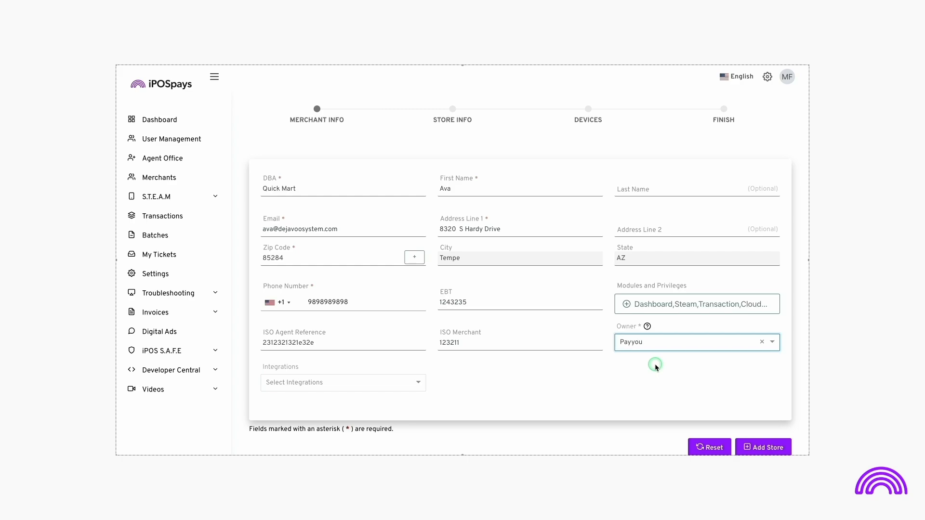
# Review the available integrations without selecting any, and proceed to adding the merchant's store.
pyautogui.click(417, 384)
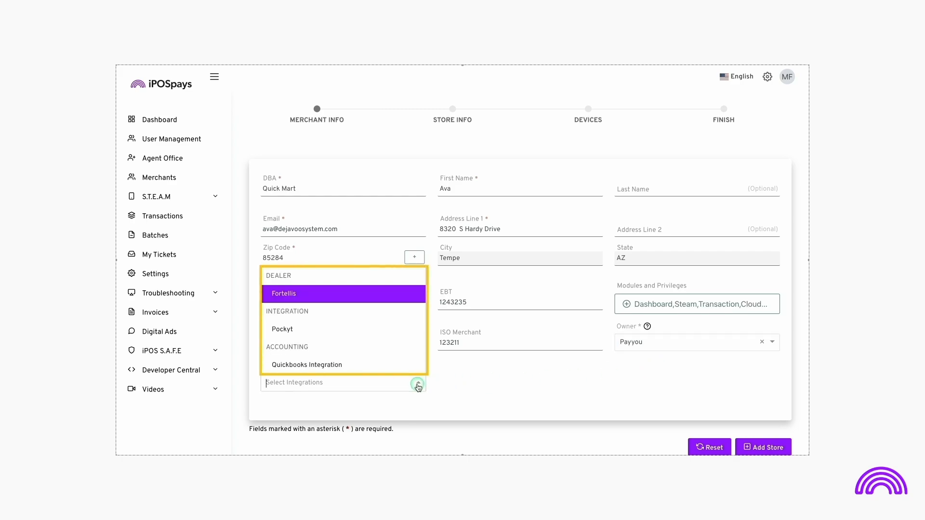
pyautogui.click(418, 384)
pyautogui.scroll(-1, 418, 384)
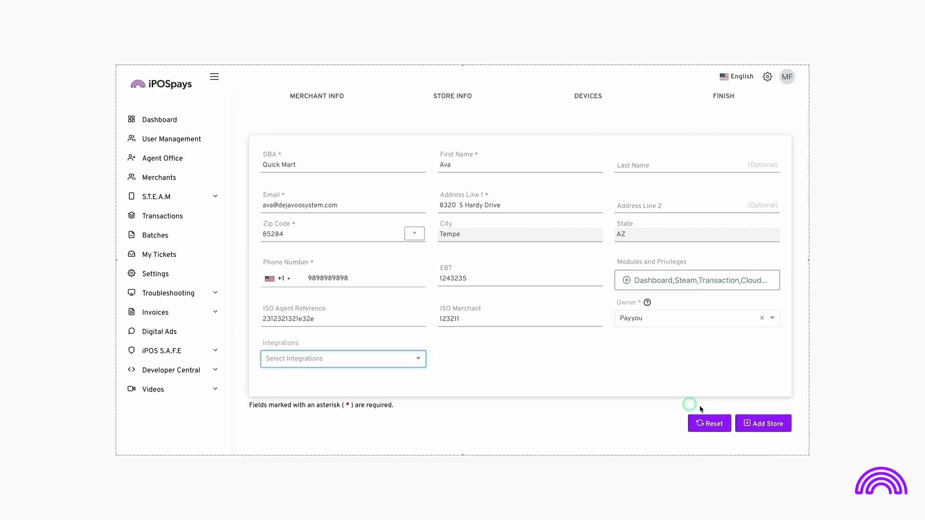
pyautogui.click(763, 426)
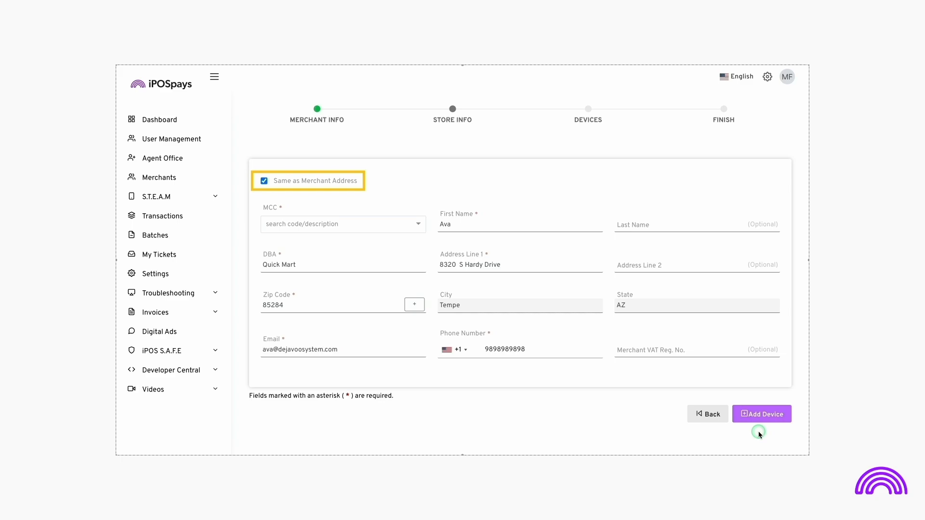
# Search the MCC codes for "groce" and assign Grocery Stores, Supermarkets to the store.
pyautogui.click(421, 224)
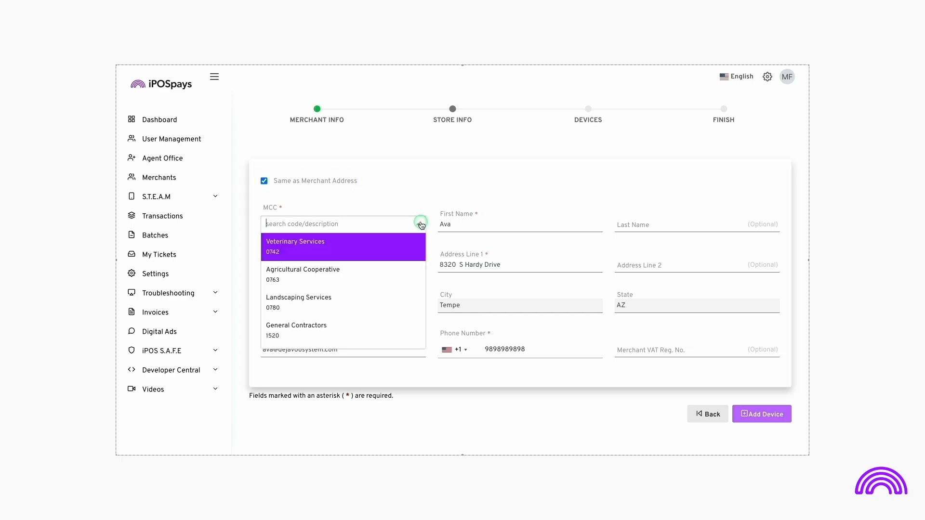
pyautogui.write('gr')
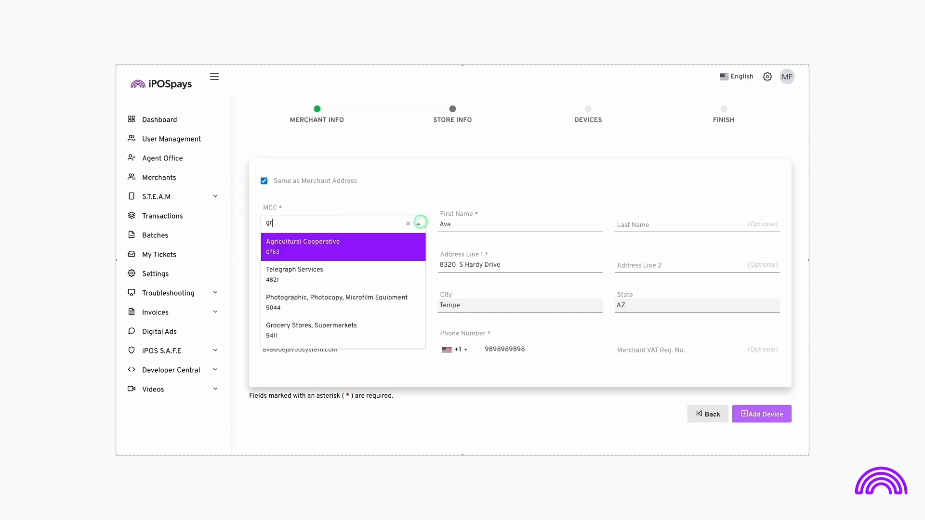
pyautogui.write('ocer')
pyautogui.click(392, 243)
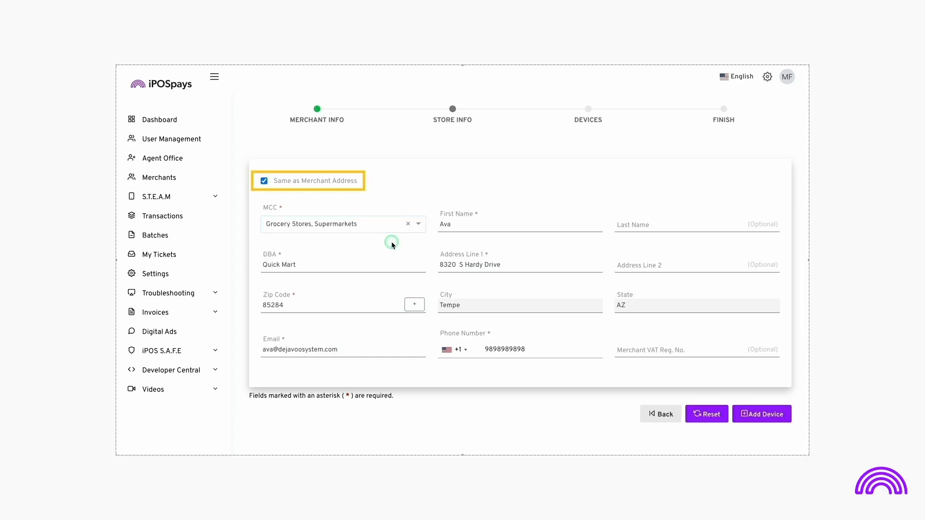
# Turn off the store's Same as Merchant Address option and turn it back on.
pyautogui.click(264, 181)
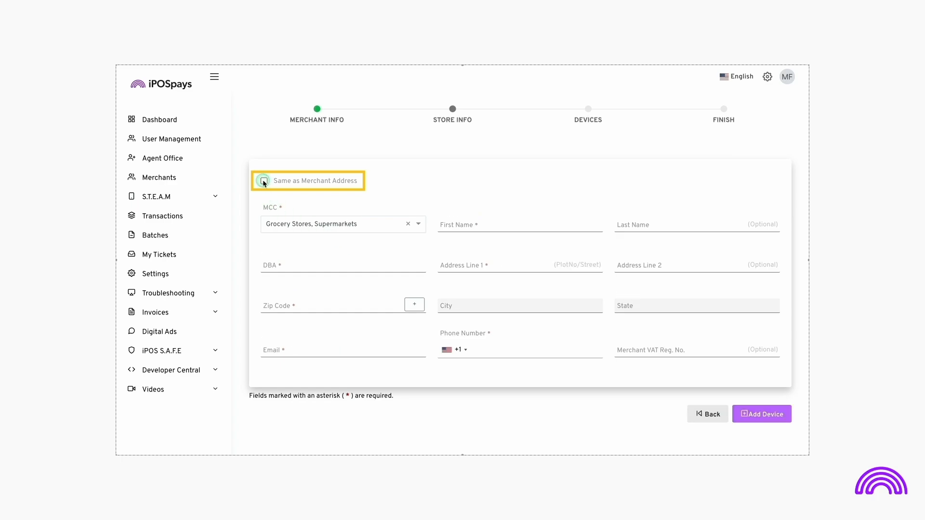
pyautogui.click(264, 181)
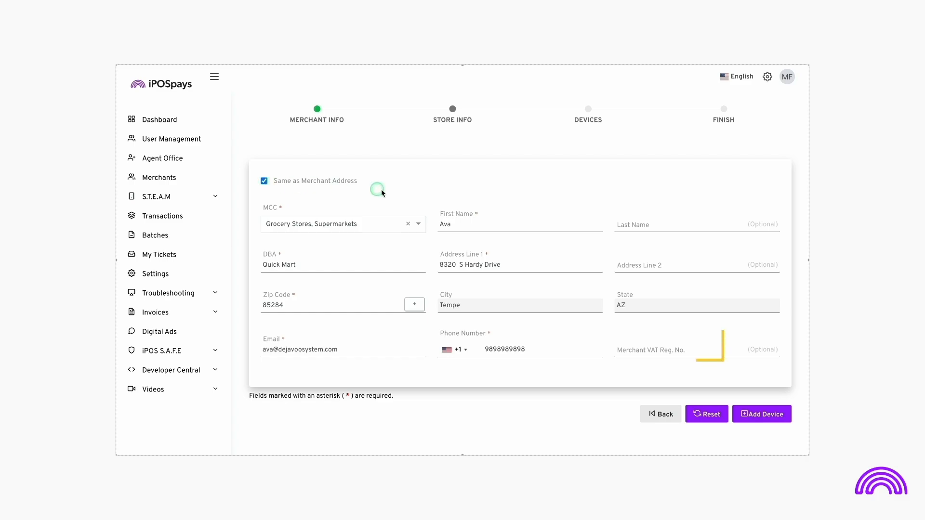
# Enter the store's Merchant VAT registration number and proceed to adding a device.
pyautogui.click(622, 348)
pyautogui.write('13')
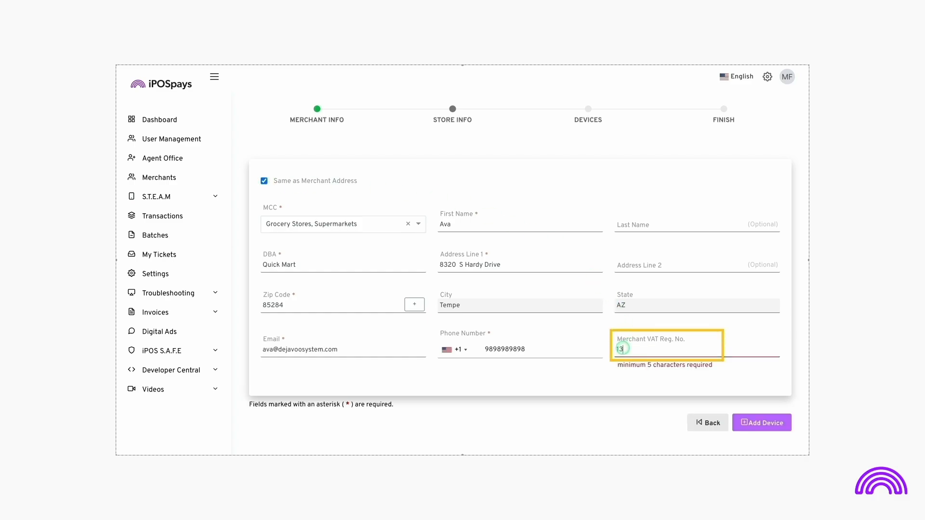
pyautogui.write('5632')
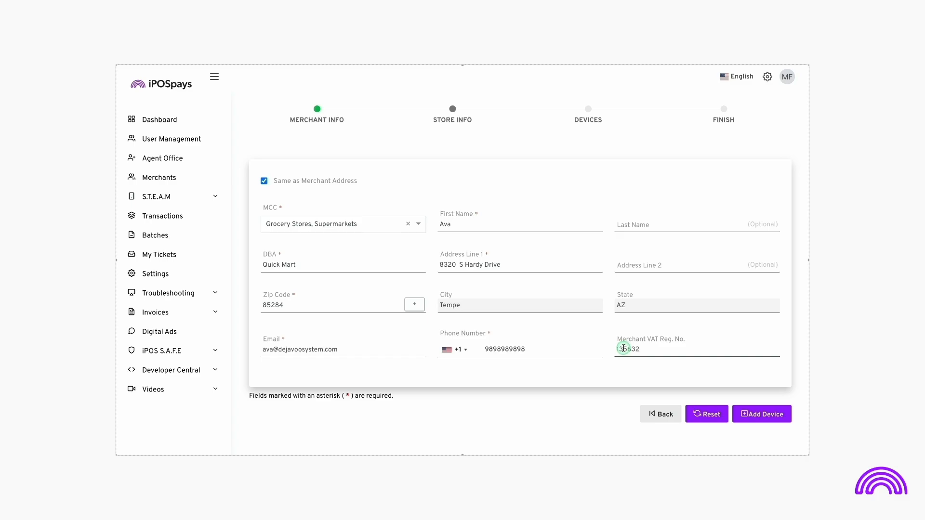
pyautogui.click(753, 417)
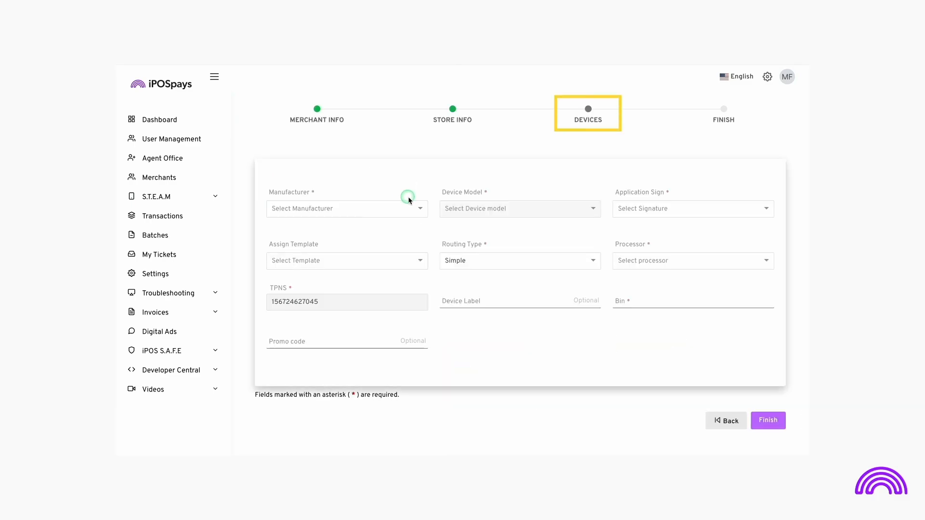
# Set the device's manufacturer to P Series, its model to P3 and its application sign to Credit Debit.
pyautogui.click(420, 209)
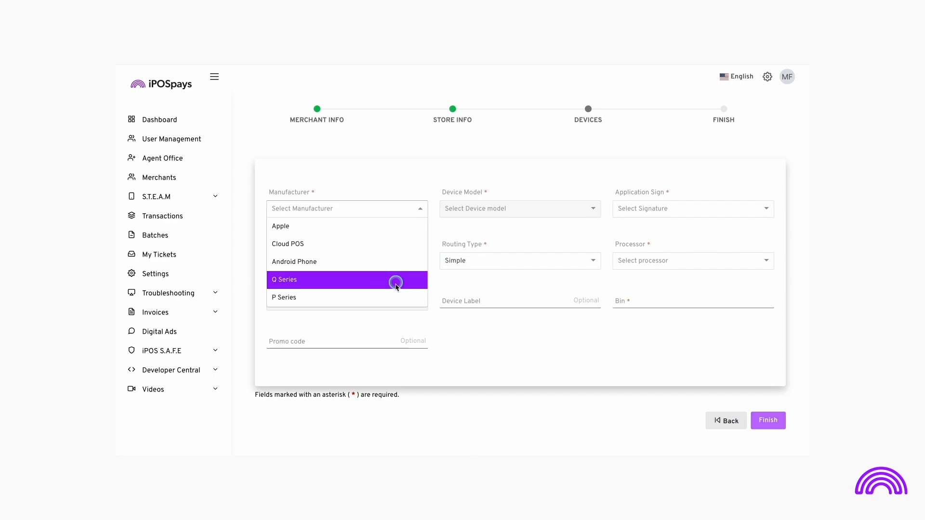
pyautogui.click(393, 299)
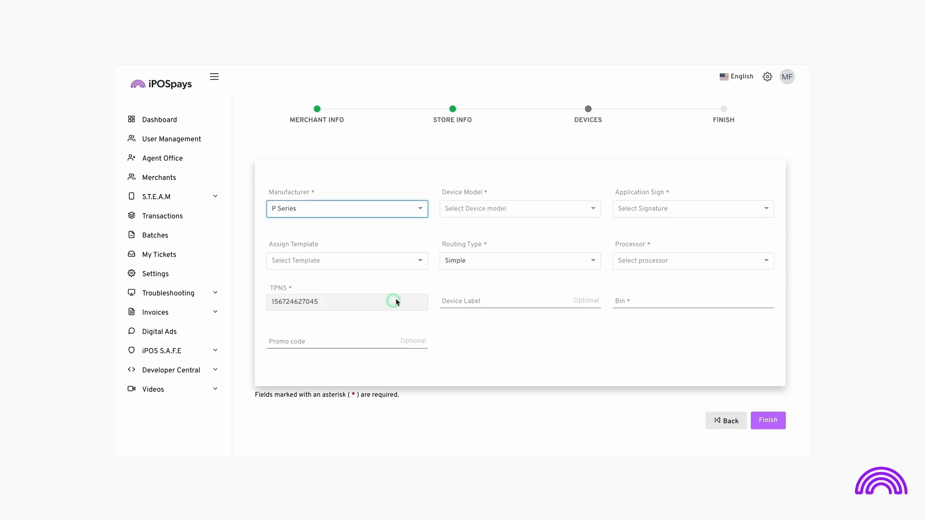
pyautogui.click(593, 209)
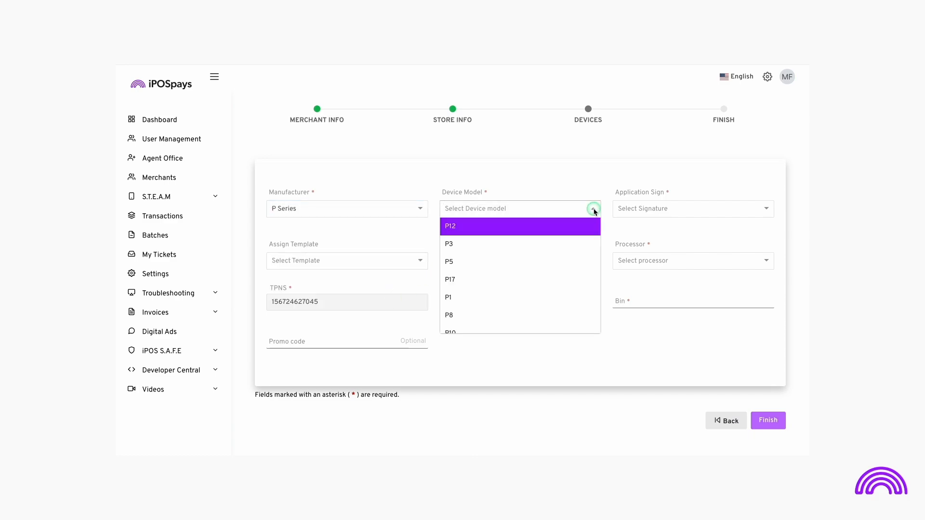
pyautogui.click(566, 243)
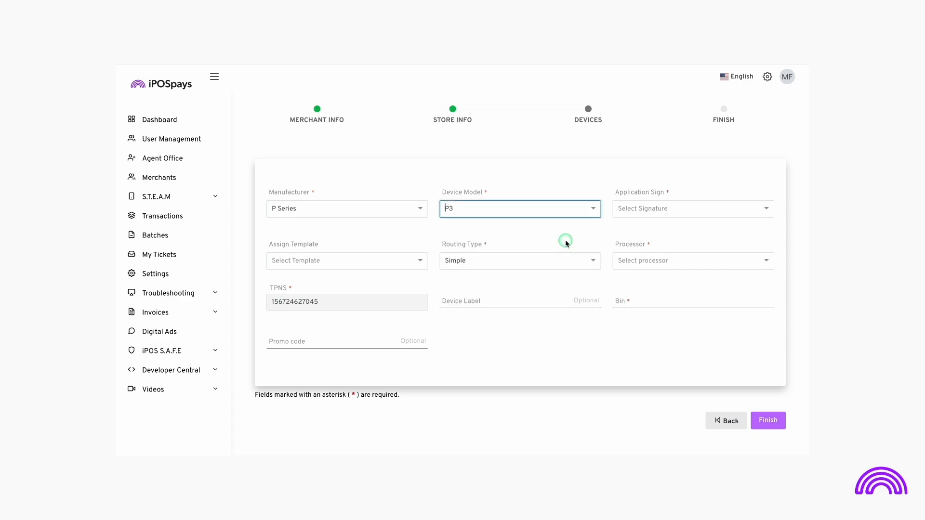
pyautogui.click(700, 209)
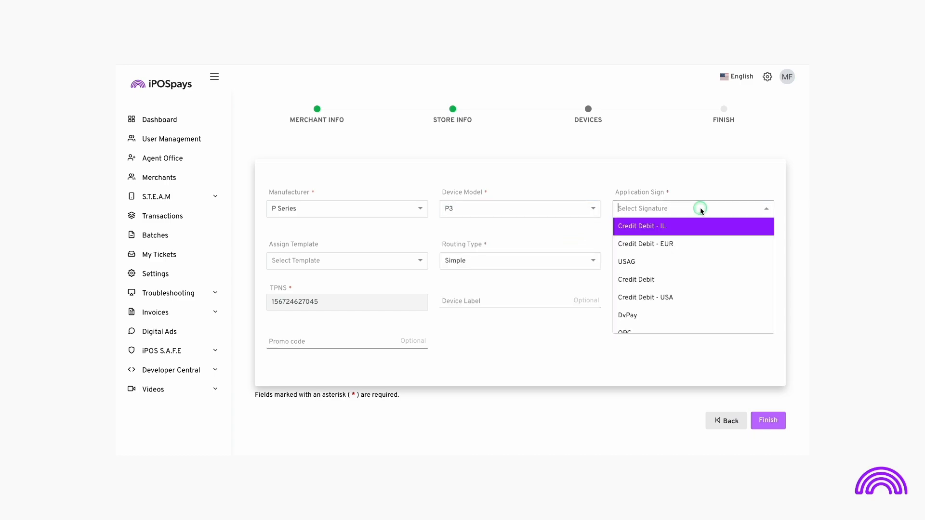
pyautogui.click(652, 279)
# Check the assignable templates without choosing one, and set the device's processor to Fiserv-North.
pyautogui.click(420, 261)
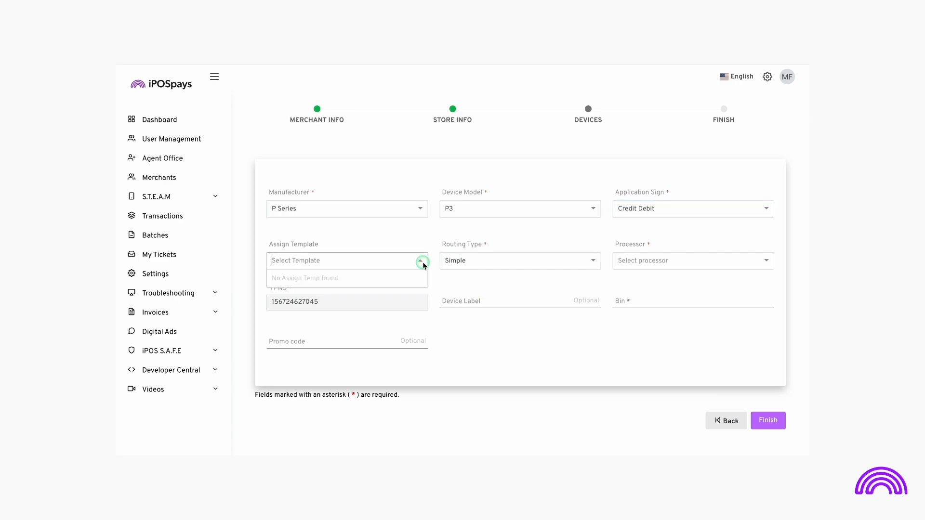
pyautogui.click(423, 263)
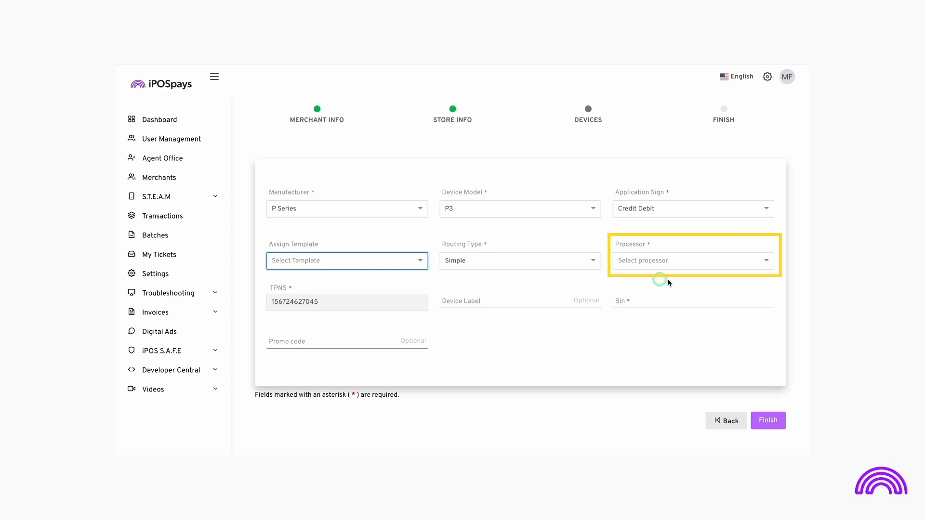
pyautogui.click(766, 261)
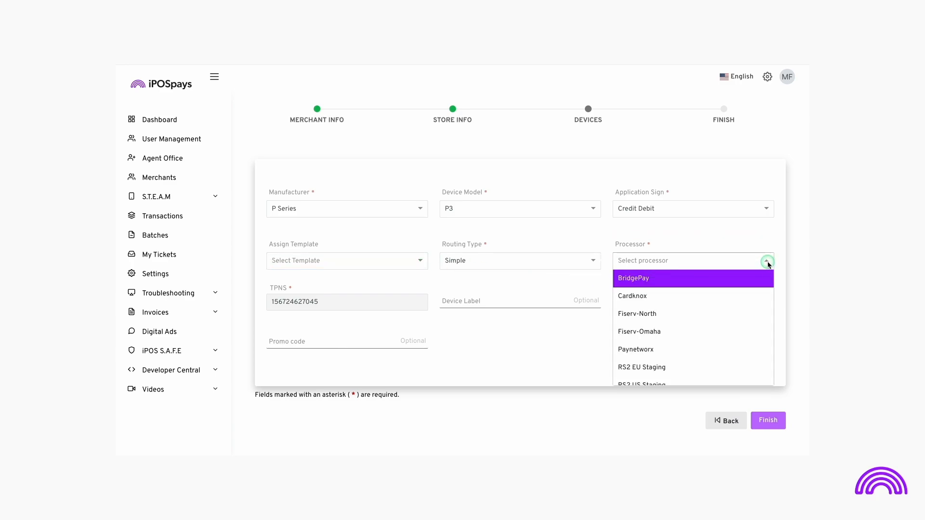
pyautogui.click(662, 314)
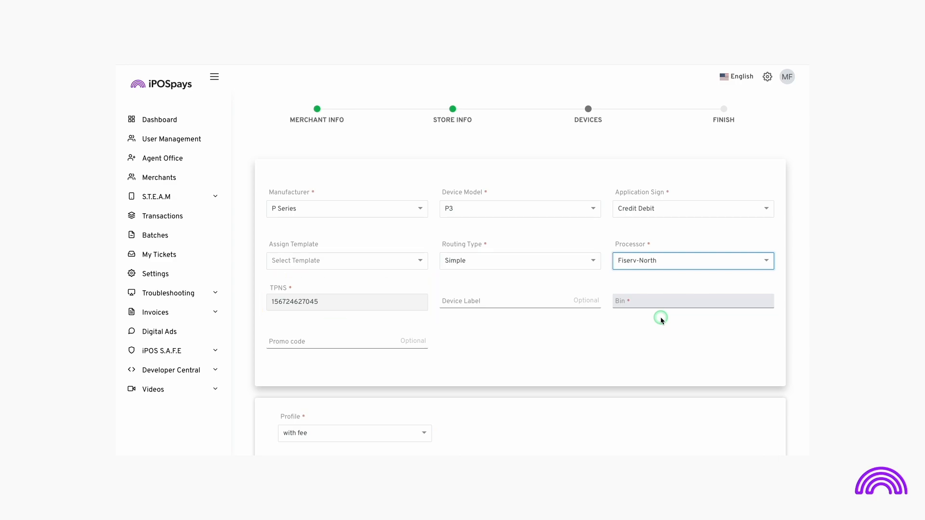
# Label the device Counter 3 and enter promo code 123456.
pyautogui.click(489, 301)
pyautogui.write('Counter 3')
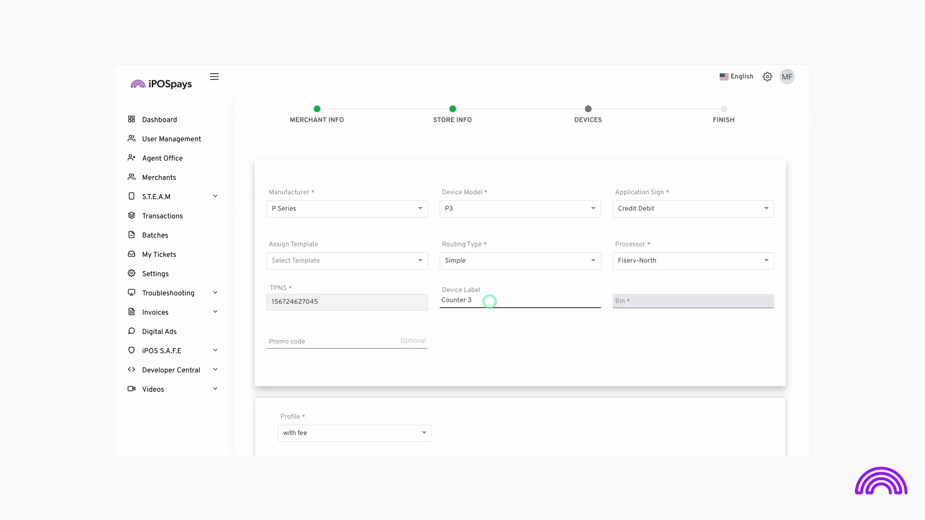
pyautogui.click(338, 348)
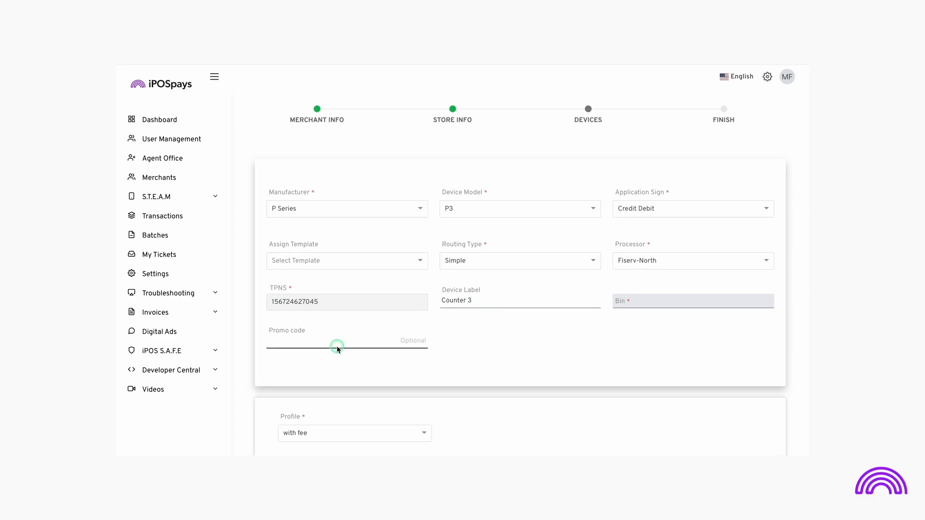
pyautogui.write('123456')
# Fill in the MID and TermID 1515 for both the with fee and without fee profiles of the Fiserv-North processor.
pyautogui.scroll(-5, 337, 346)
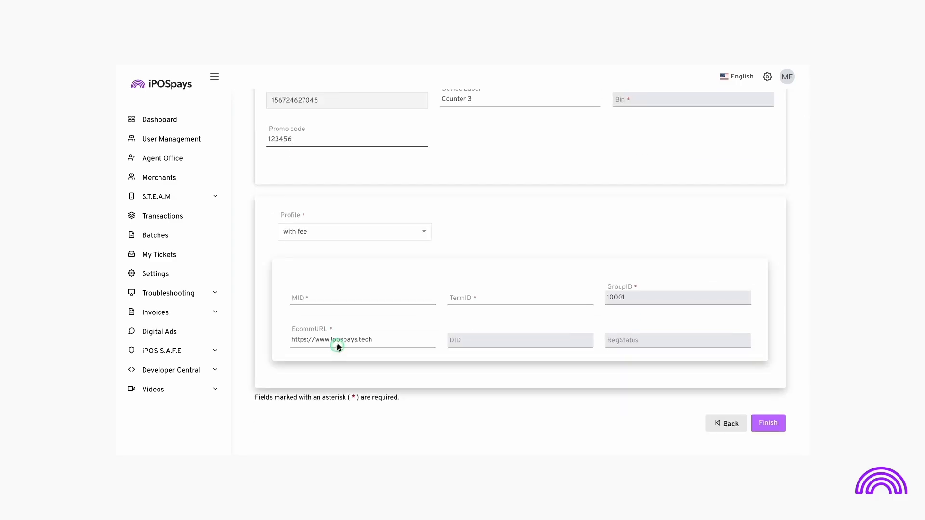
pyautogui.click(425, 234)
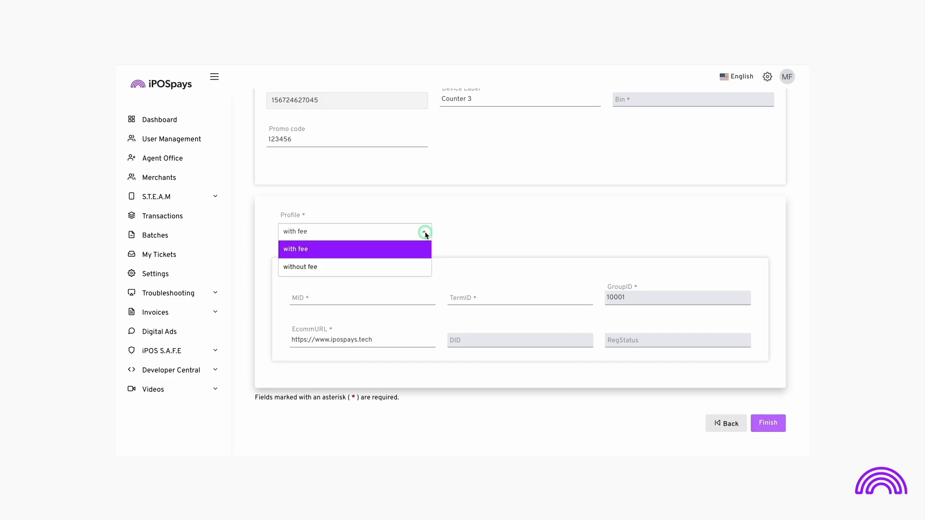
pyautogui.click(386, 250)
pyautogui.click(349, 303)
pyautogui.write('888000003338')
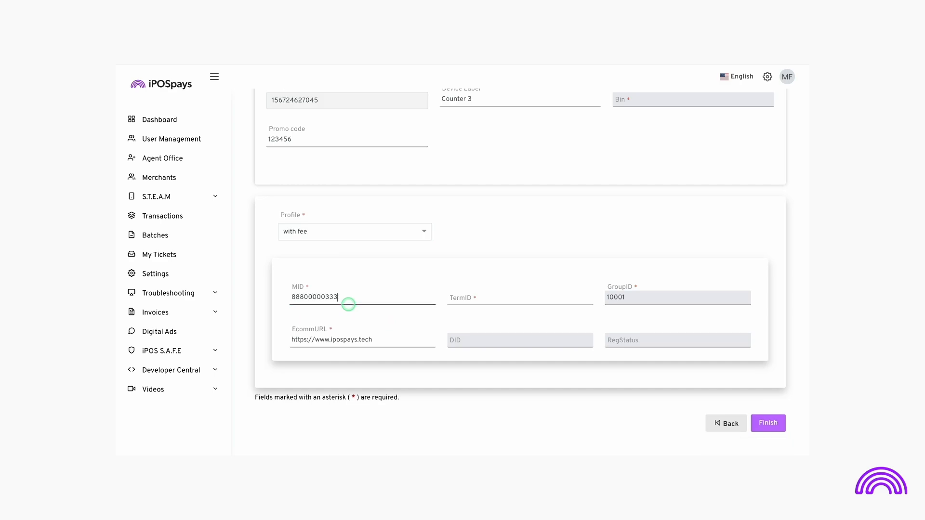
pyautogui.click(472, 299)
pyautogui.write('1515')
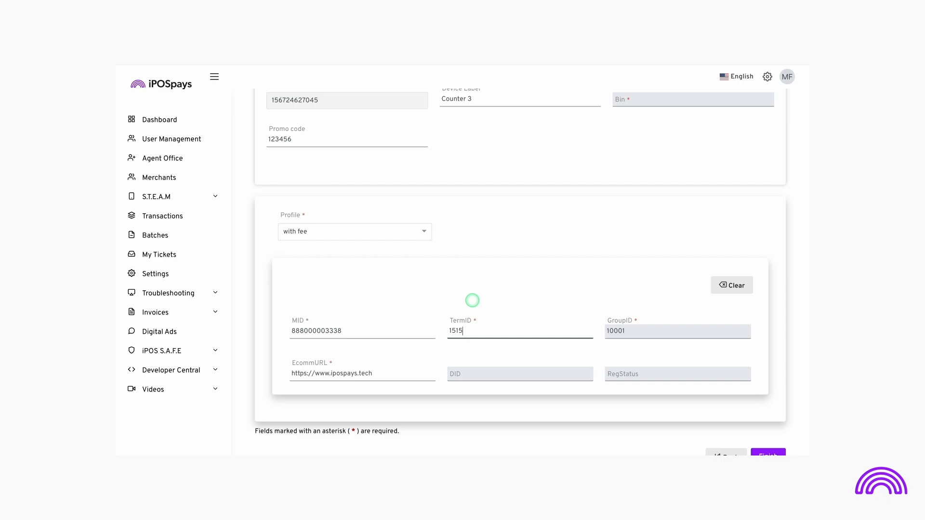
pyautogui.click(423, 231)
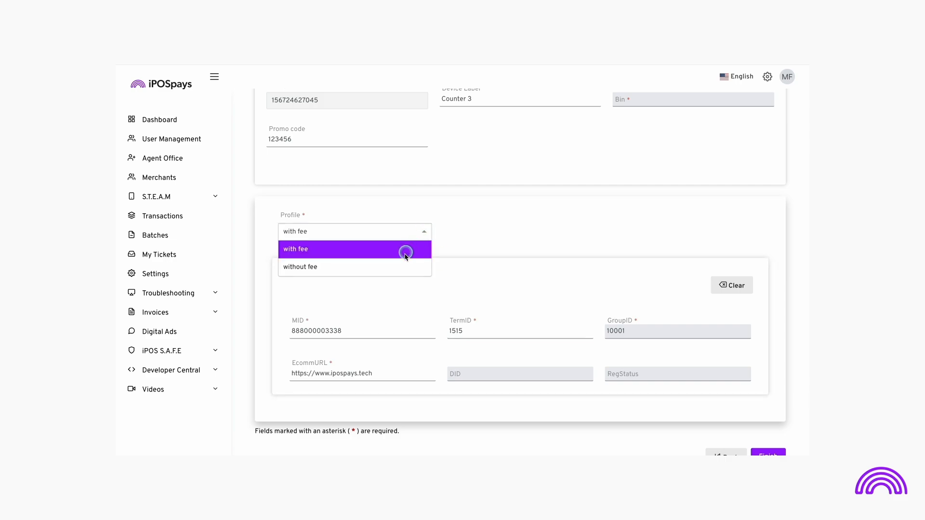
pyautogui.click(395, 269)
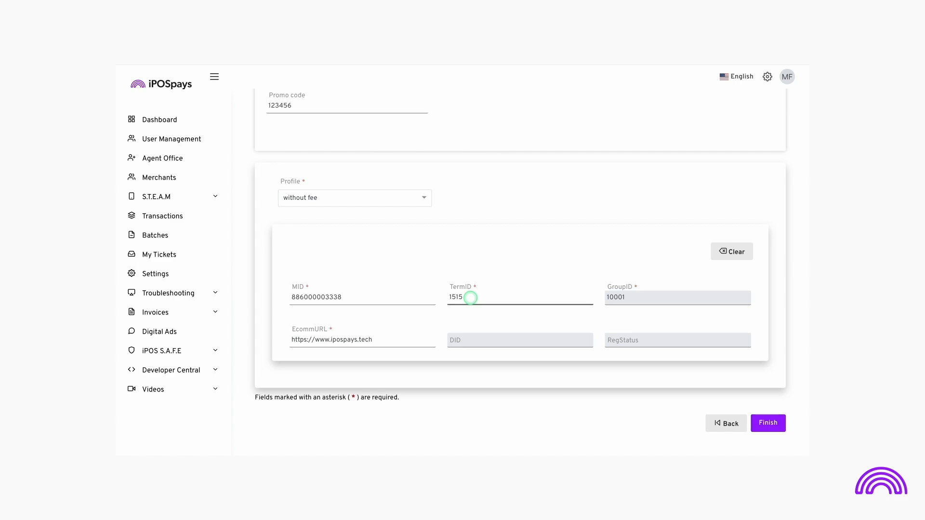
# Change the device's processor to Fiserv-Omaha.
pyautogui.scroll(5, 471, 298)
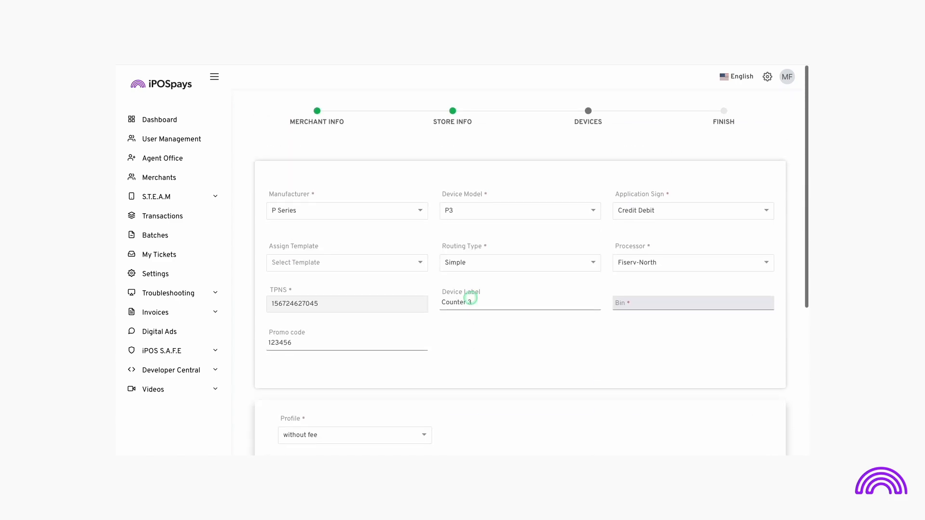
pyautogui.click(690, 260)
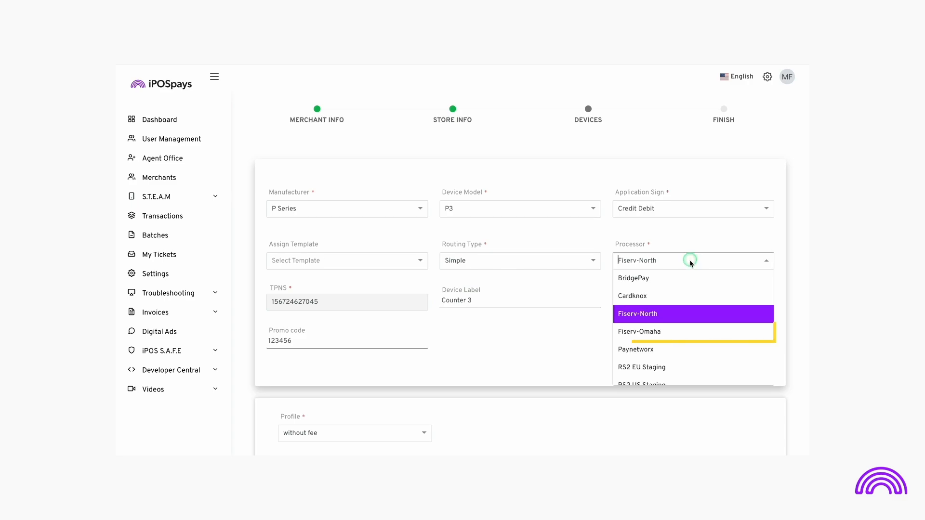
pyautogui.click(653, 329)
# Enter the MID and TermID 1515 for the with fee profile and finish creating the merchant.
pyautogui.scroll(-4, 653, 331)
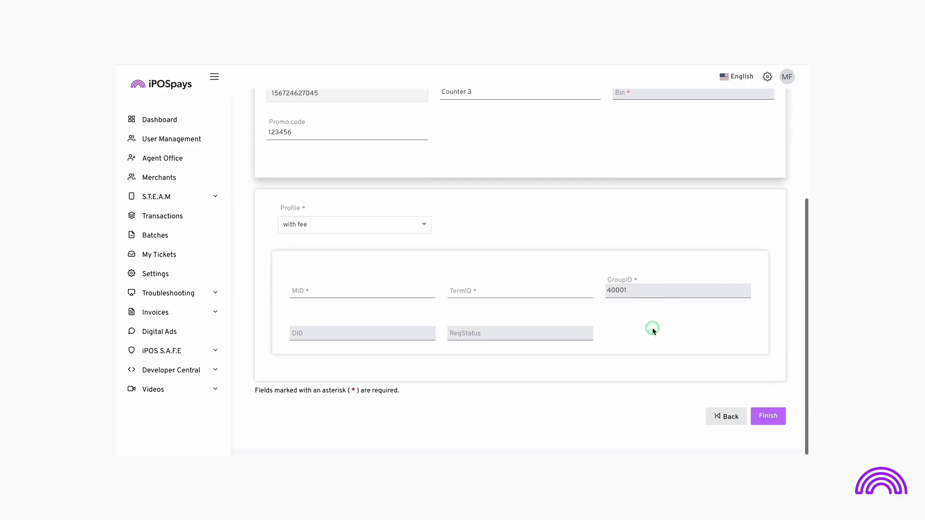
pyautogui.click(385, 300)
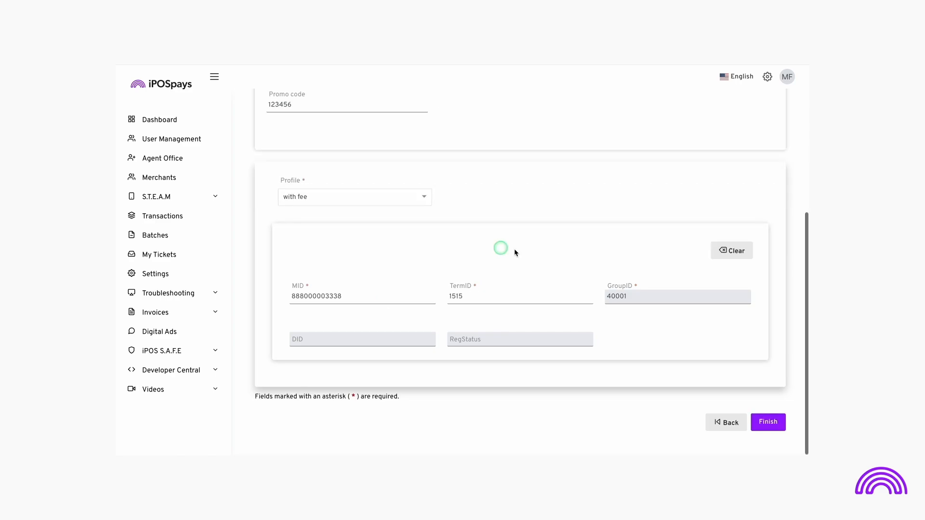
pyautogui.click(757, 426)
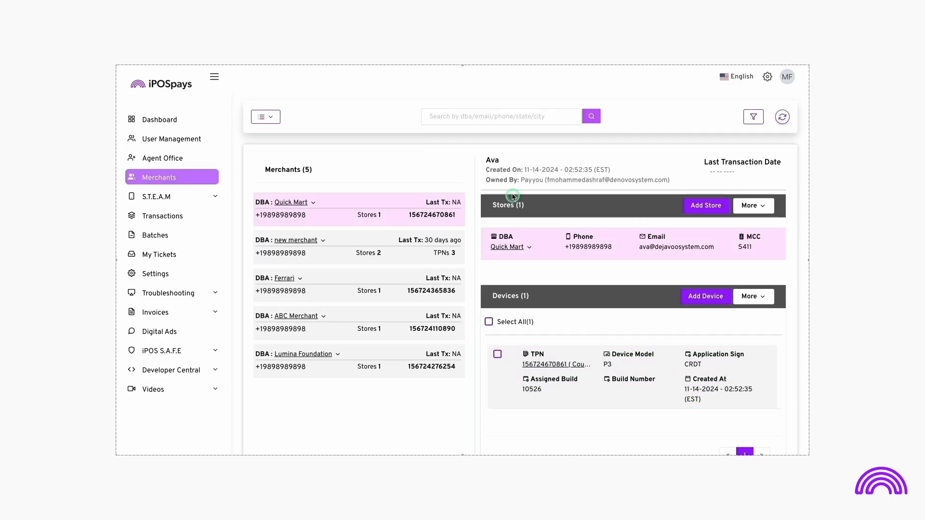
# Search the merchants for "Quick" and open the parameters of Quick Mart's P3 device for editing.
pyautogui.click(510, 120)
pyautogui.write('Quick')
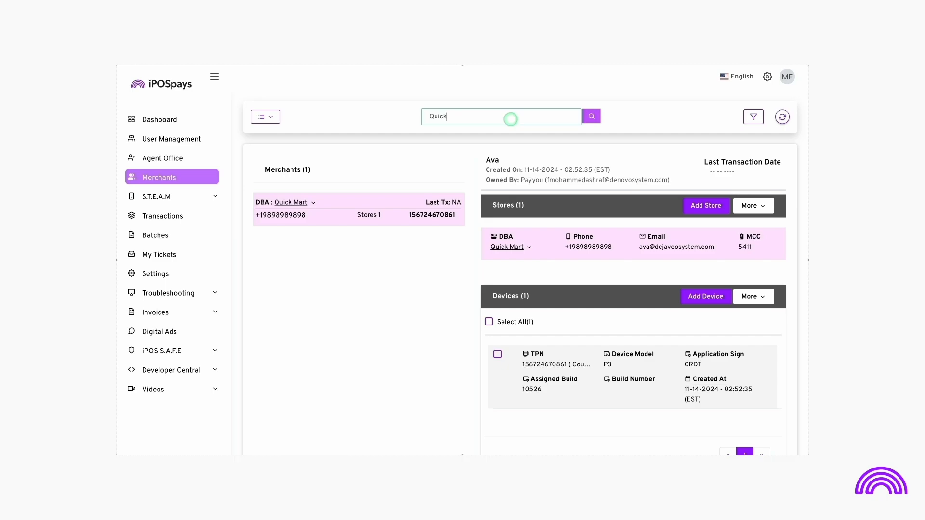
pyautogui.click(540, 365)
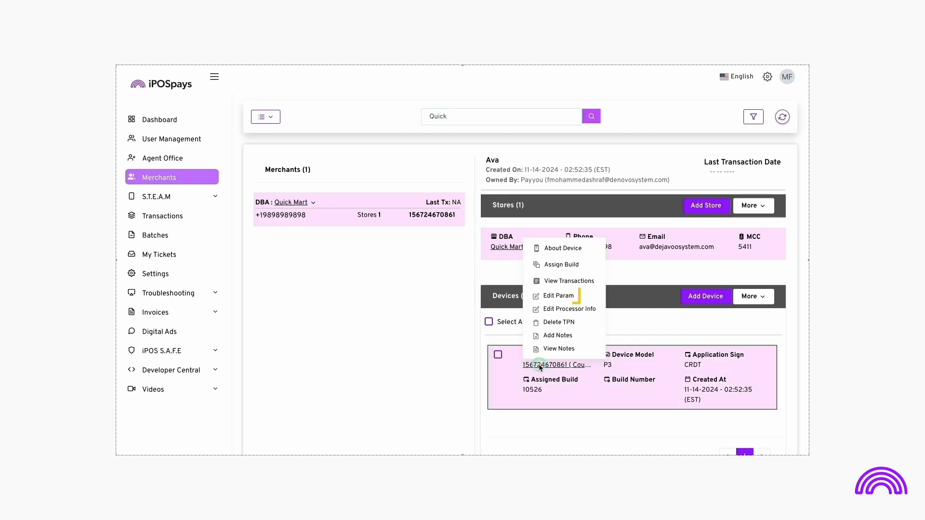
pyautogui.click(564, 300)
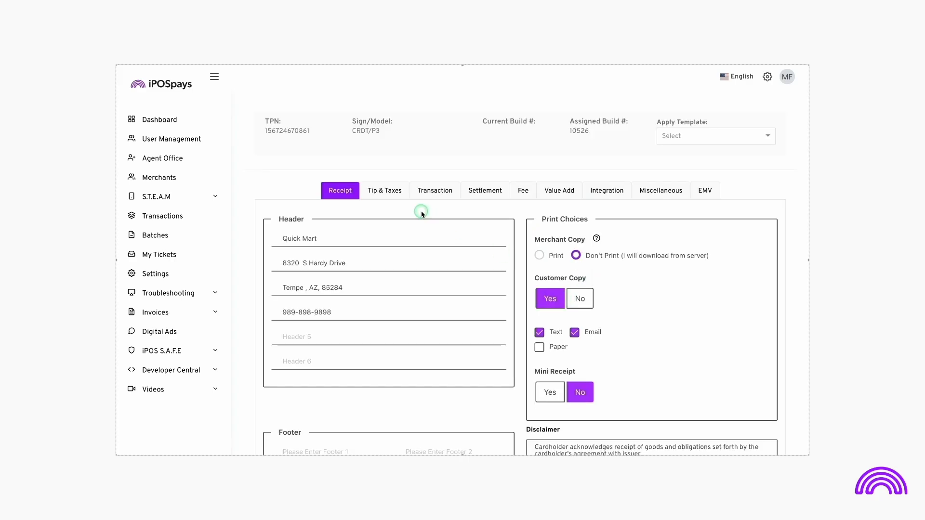
# Review the device's tip and tax, transaction, settlement, fee, value add, integration, miscellaneous and EMV parameters.
pyautogui.click(392, 191)
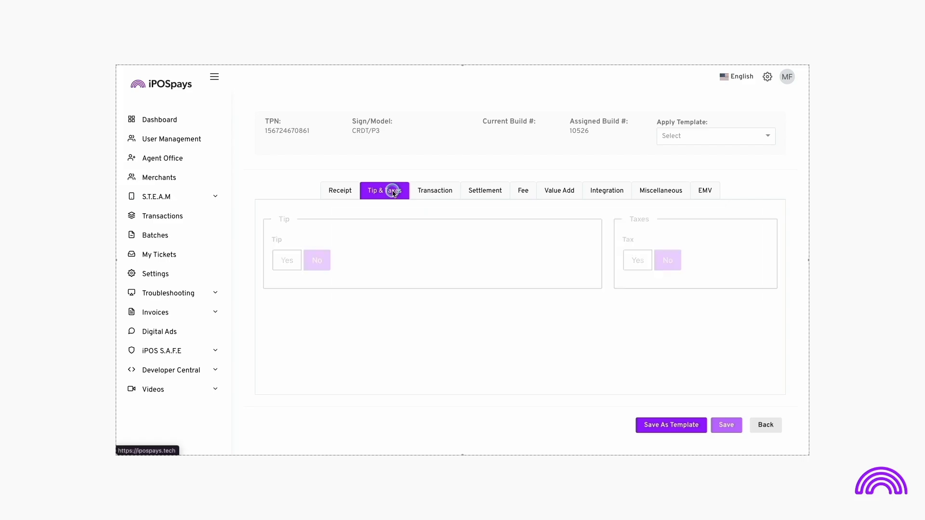
pyautogui.click(436, 190)
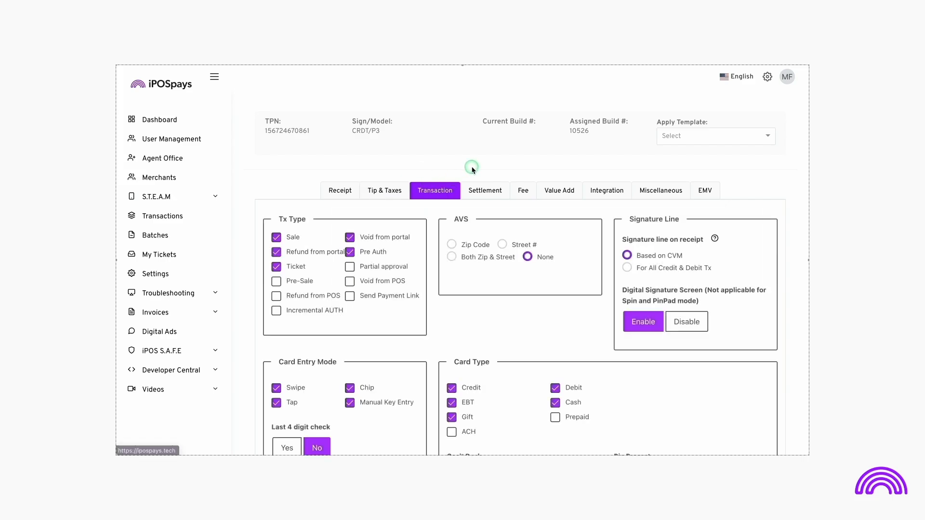
pyautogui.click(488, 190)
pyautogui.click(525, 189)
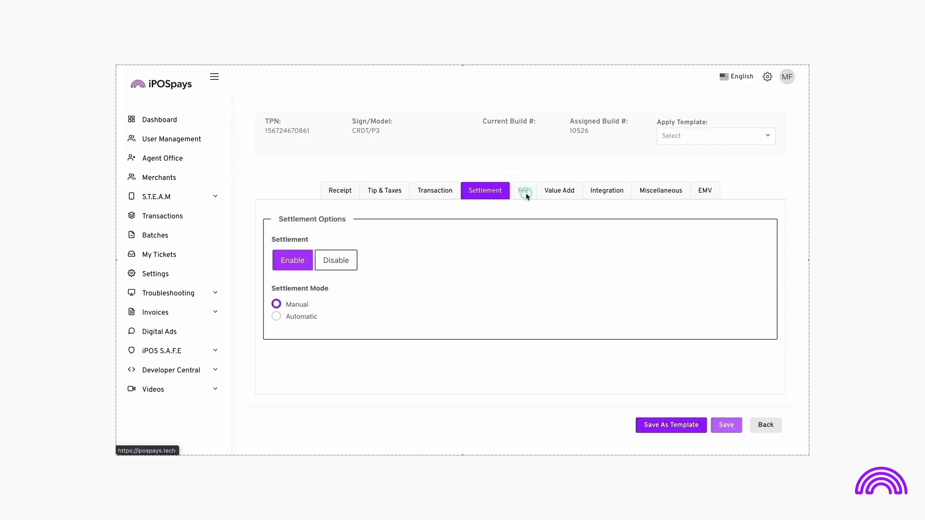
pyautogui.click(557, 191)
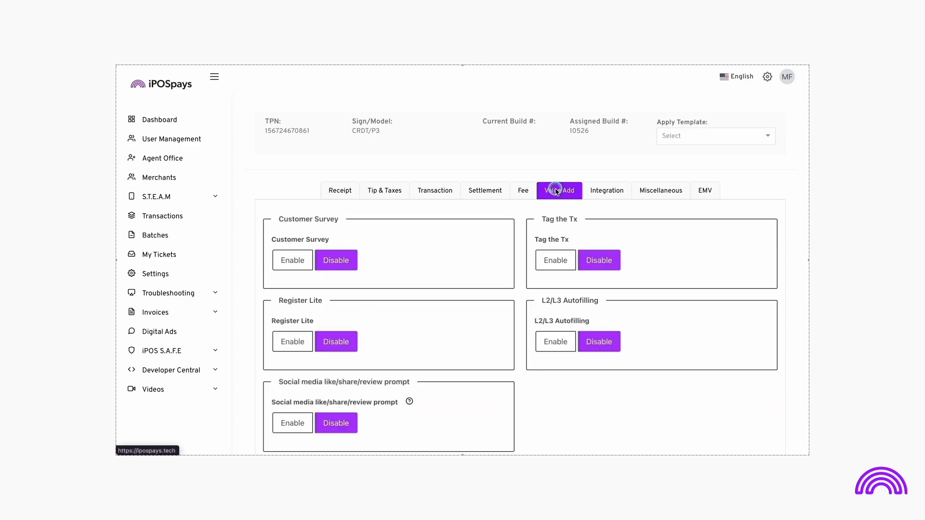
pyautogui.click(605, 188)
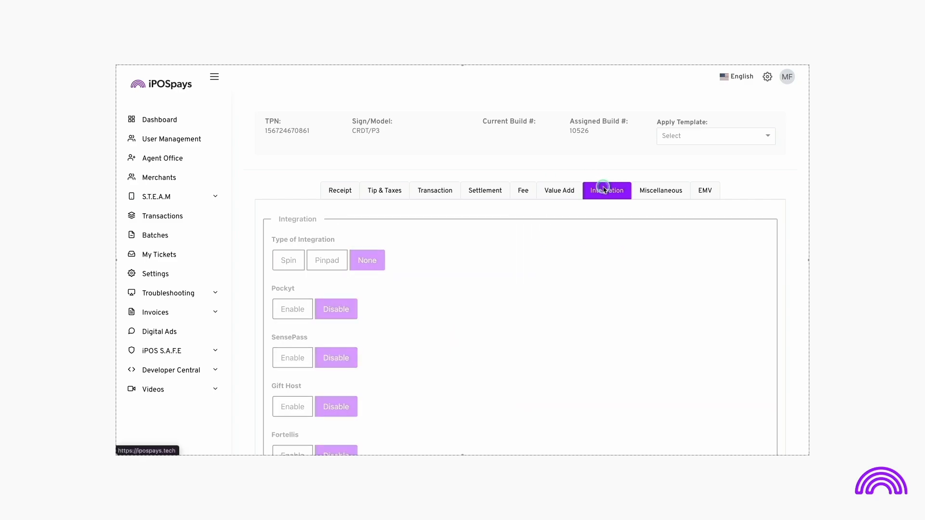
pyautogui.click(652, 189)
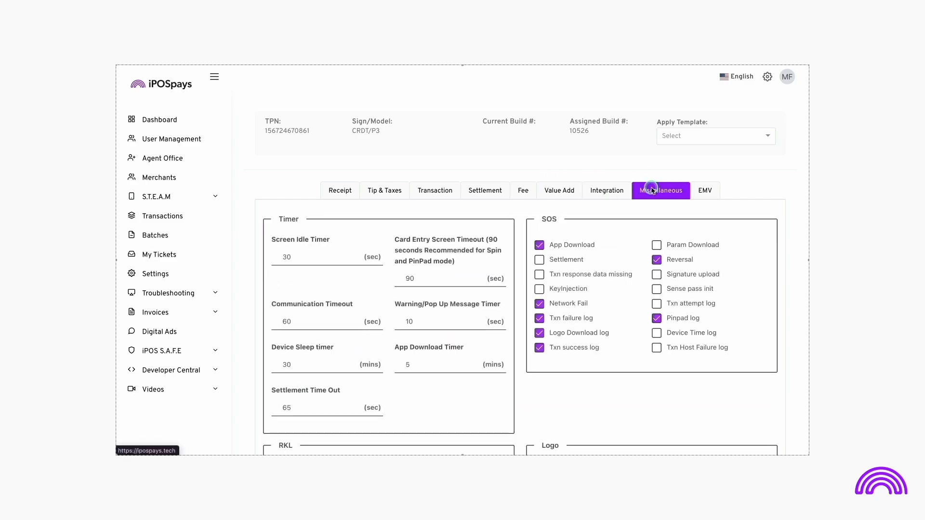
pyautogui.click(705, 191)
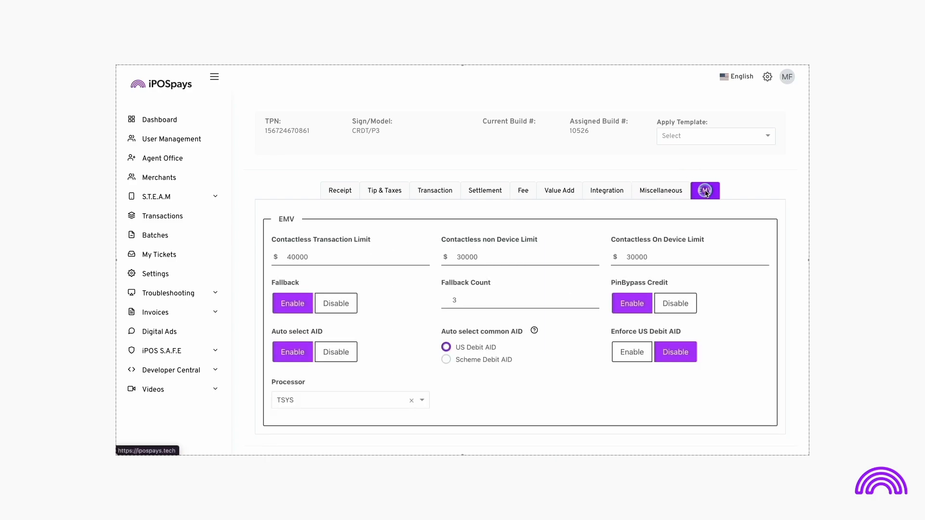
# Save the device's parameters as a template named Supermarket merchants.
pyautogui.scroll(-1, 706, 192)
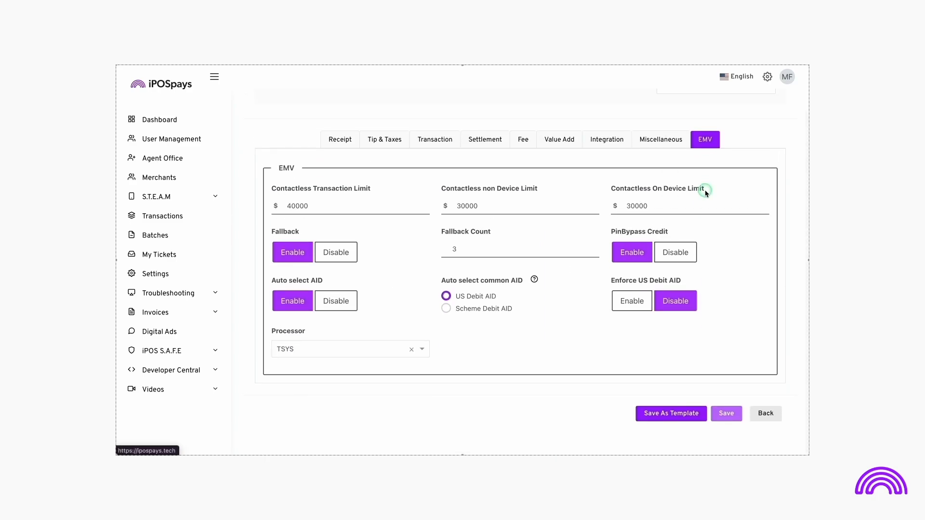
pyautogui.click(668, 414)
pyautogui.write('S')
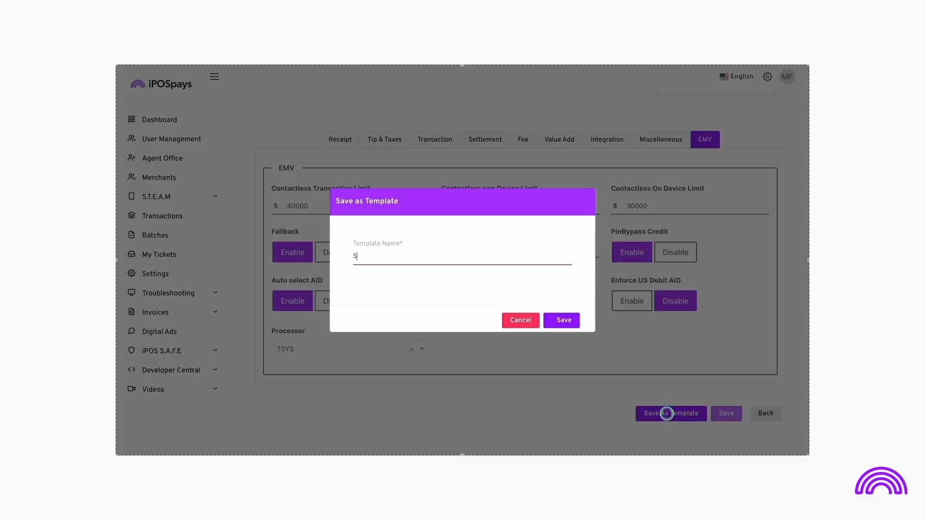
pyautogui.write('upermarket ')
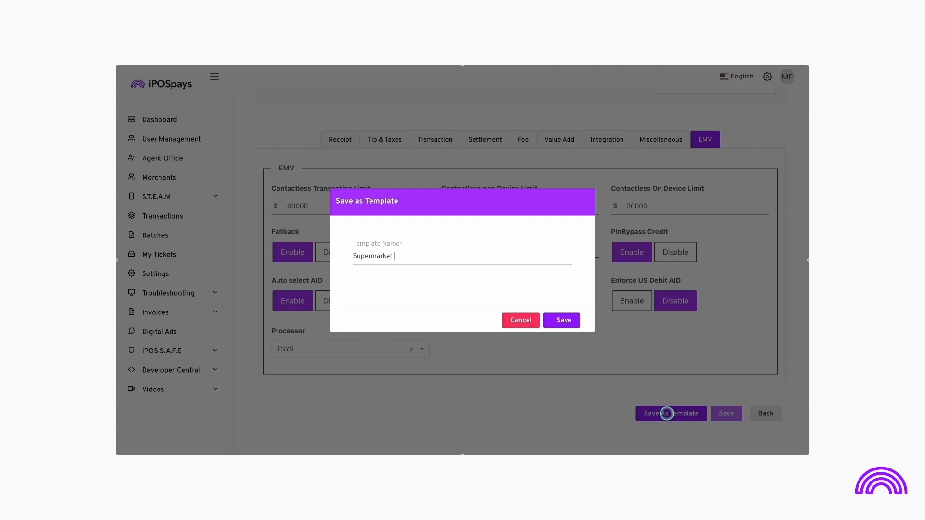
pyautogui.write('merchants')
pyautogui.click(571, 321)
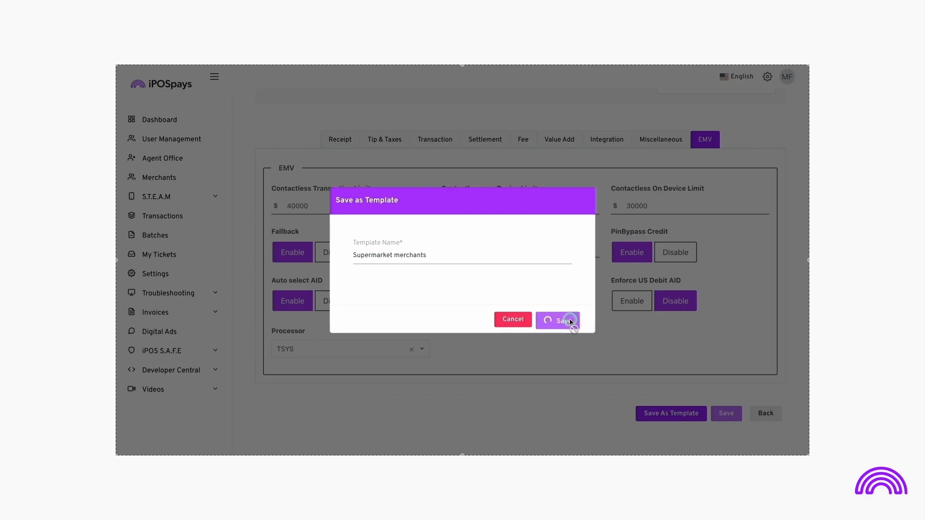
pyautogui.click(569, 320)
# Open the list of templates that can be applied to the device.
pyautogui.click(694, 138)
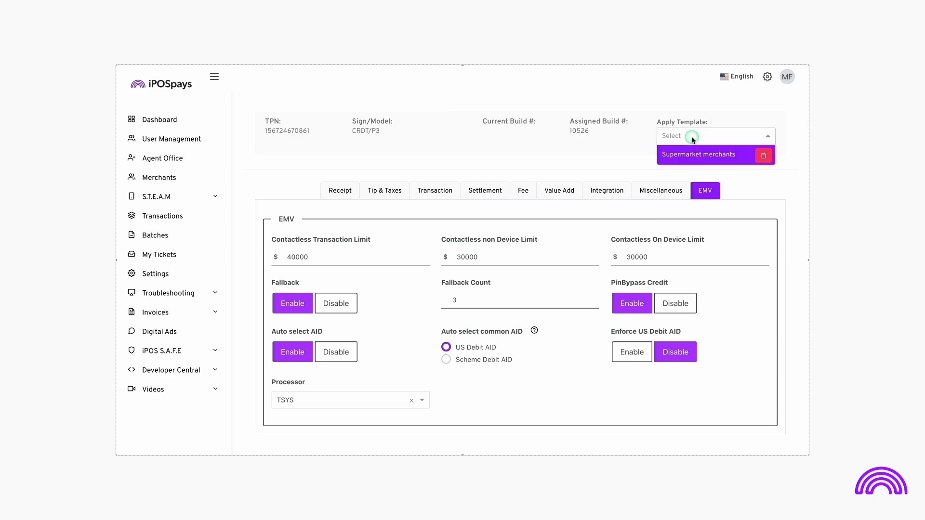